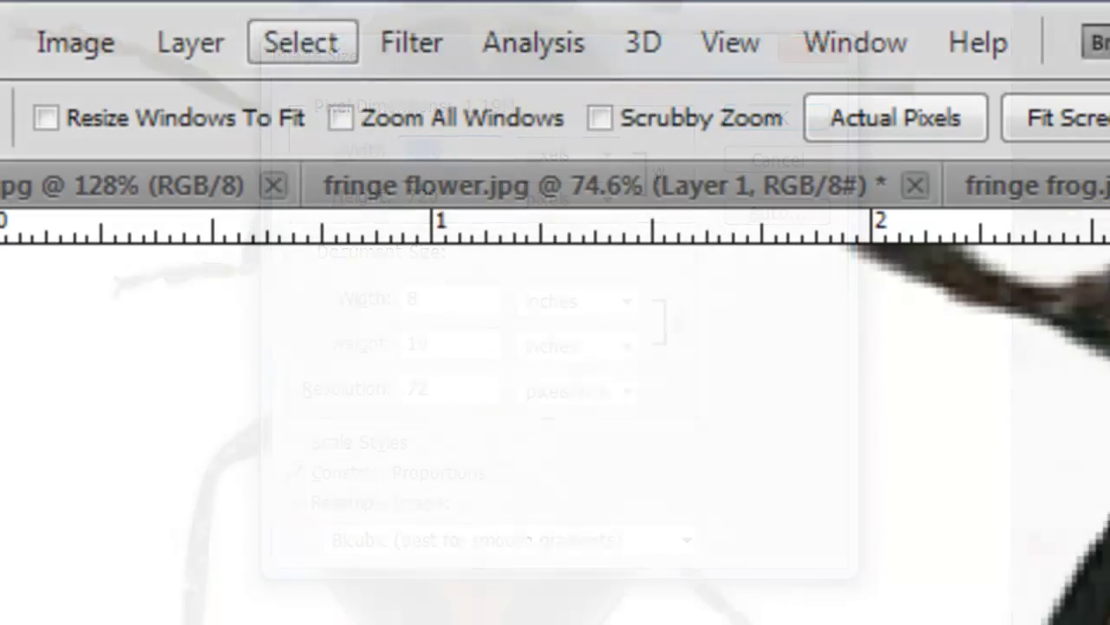
Step: Select the beetle with Color Range at Fuzziness 138
left_click(304, 43)
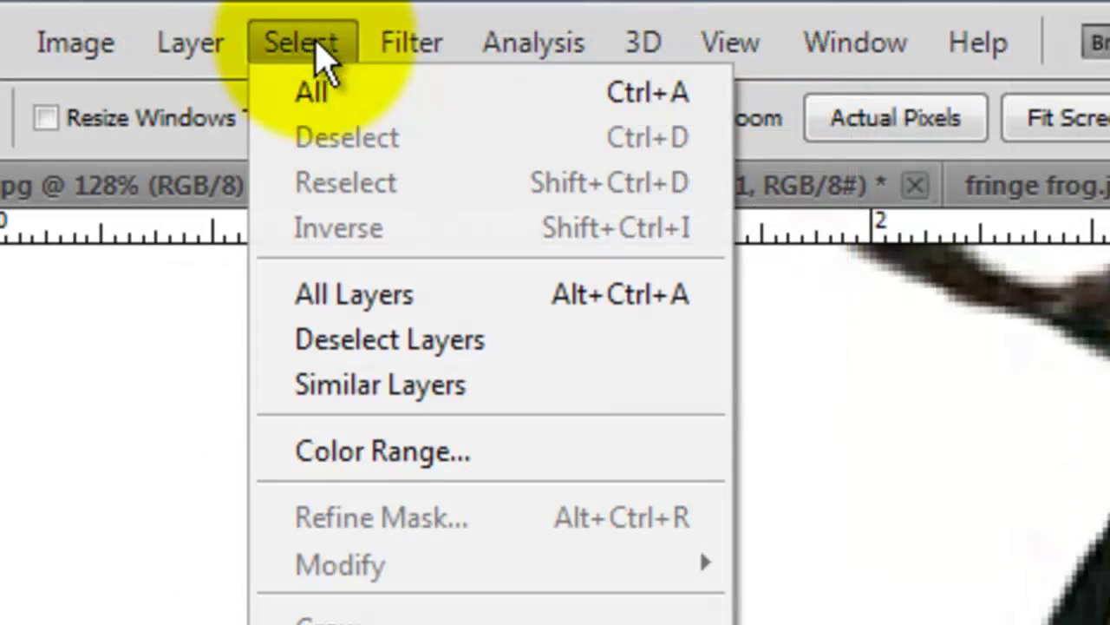
left_click(413, 459)
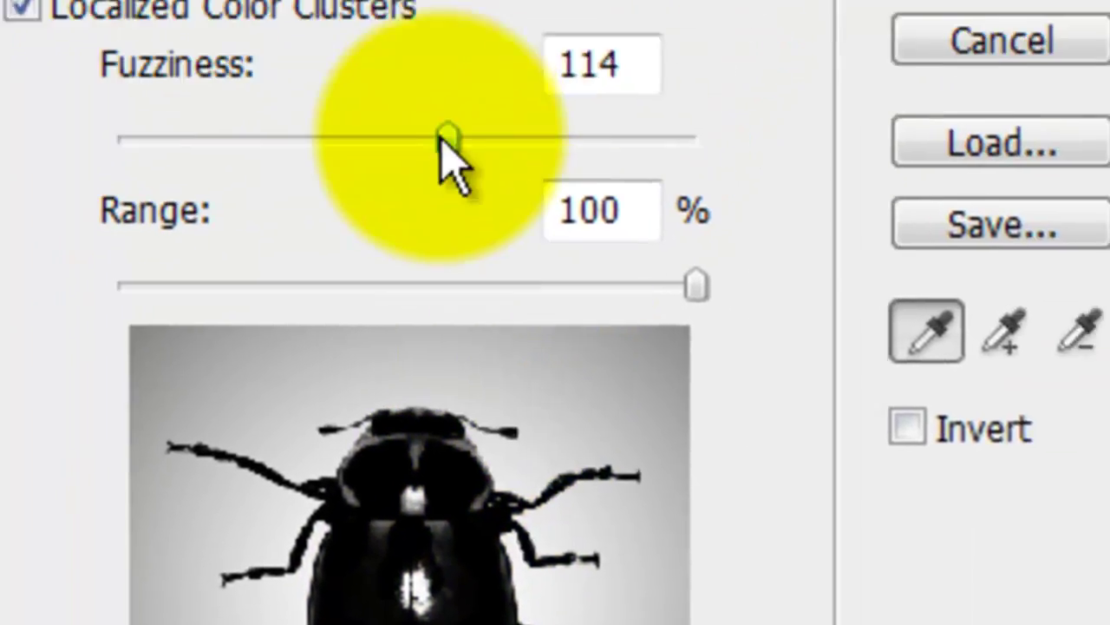
left_click_drag(444, 138, 523, 154)
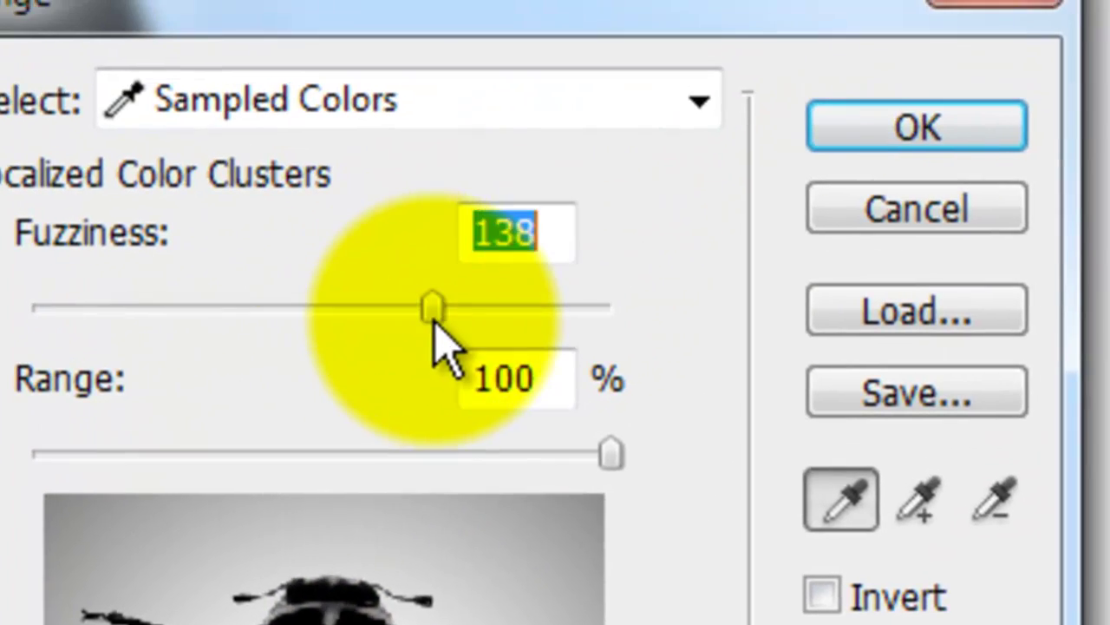
left_click(876, 136)
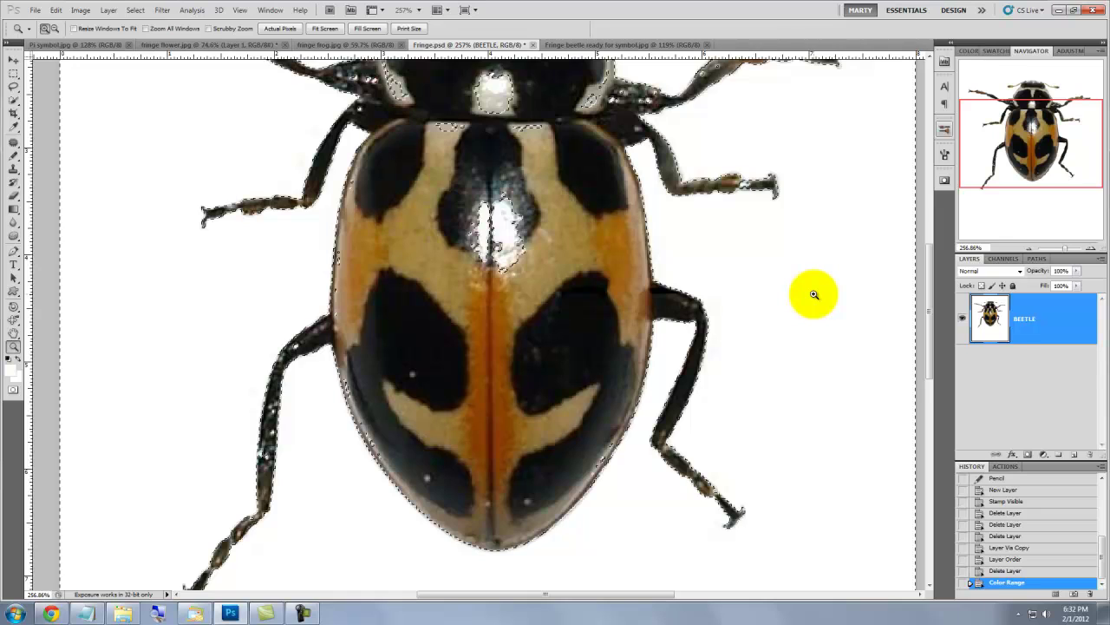
Step: Touch up the beetle selection in Quick Mask with a hard pencil and soft brush, then exit
key("q")
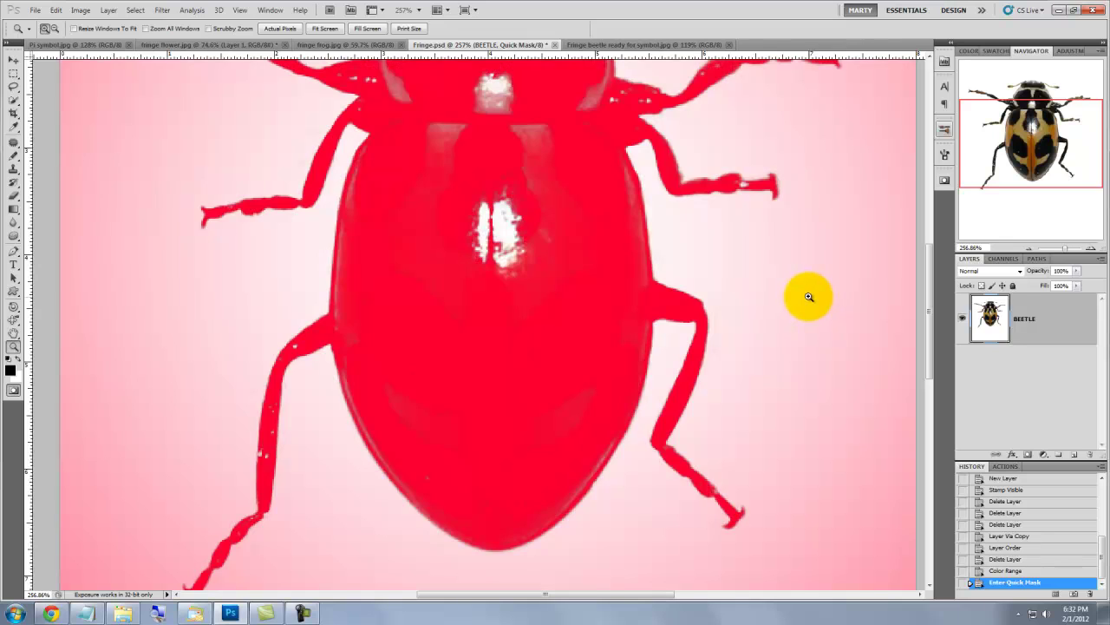
left_click(593, 254)
key("b")
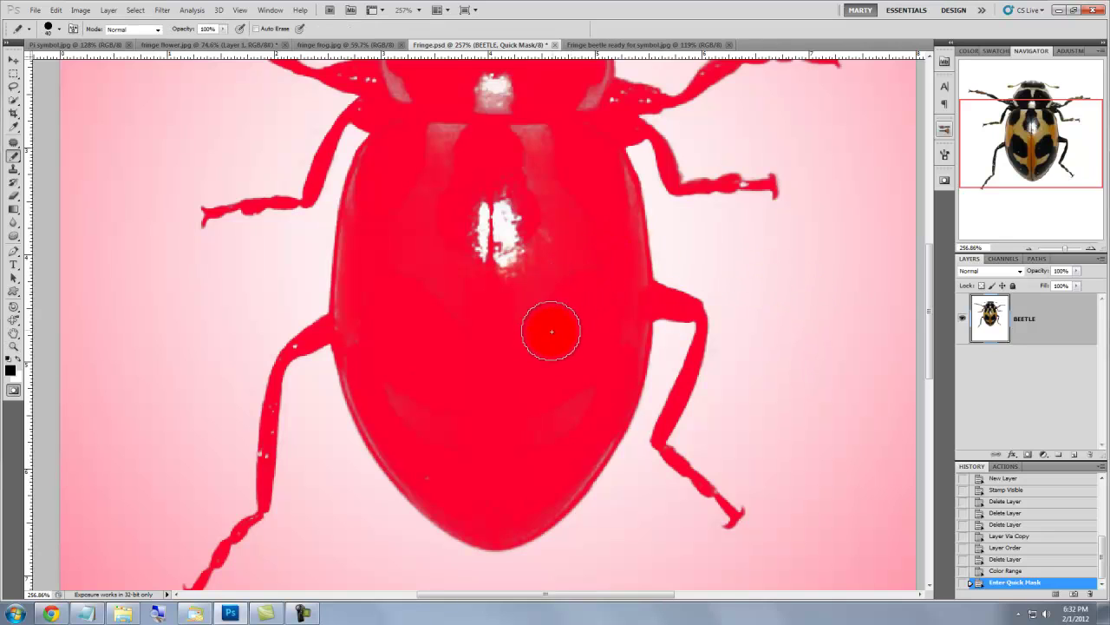
mouse_move(419, 155)
left_mouse_down()
mouse_move(449, 92)
mouse_move(354, 173)
left_mouse_up()
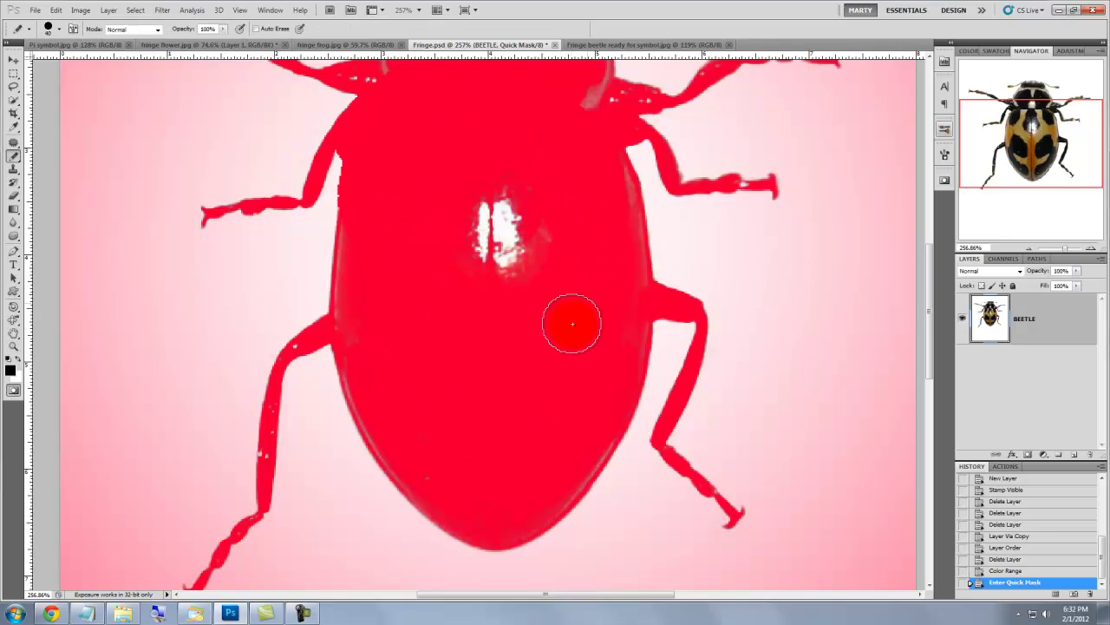
key("shift+b")
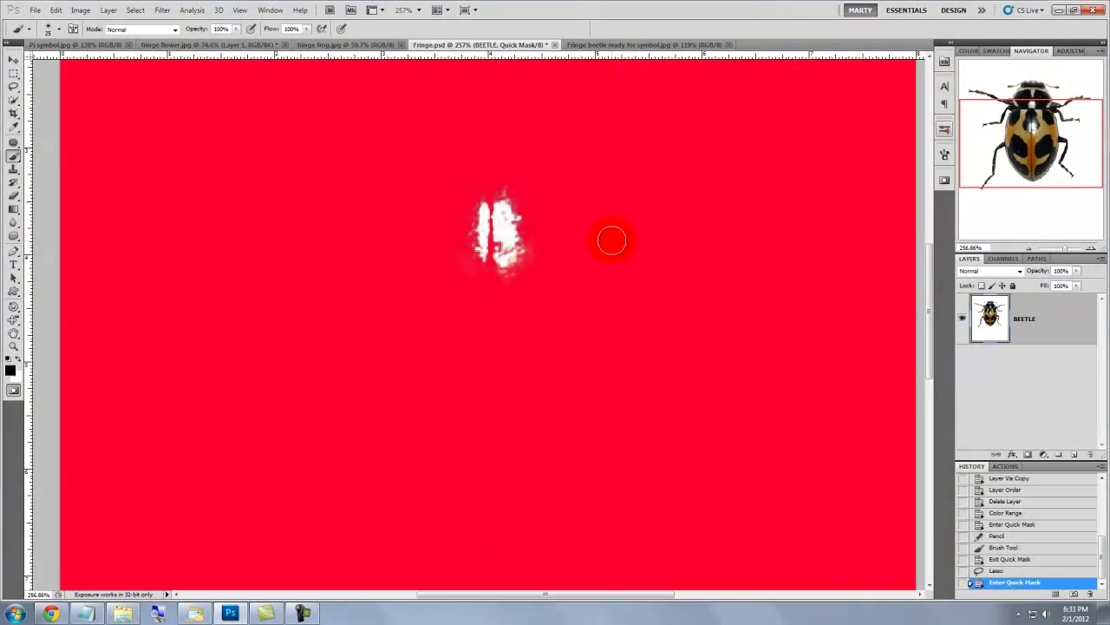
key("q")
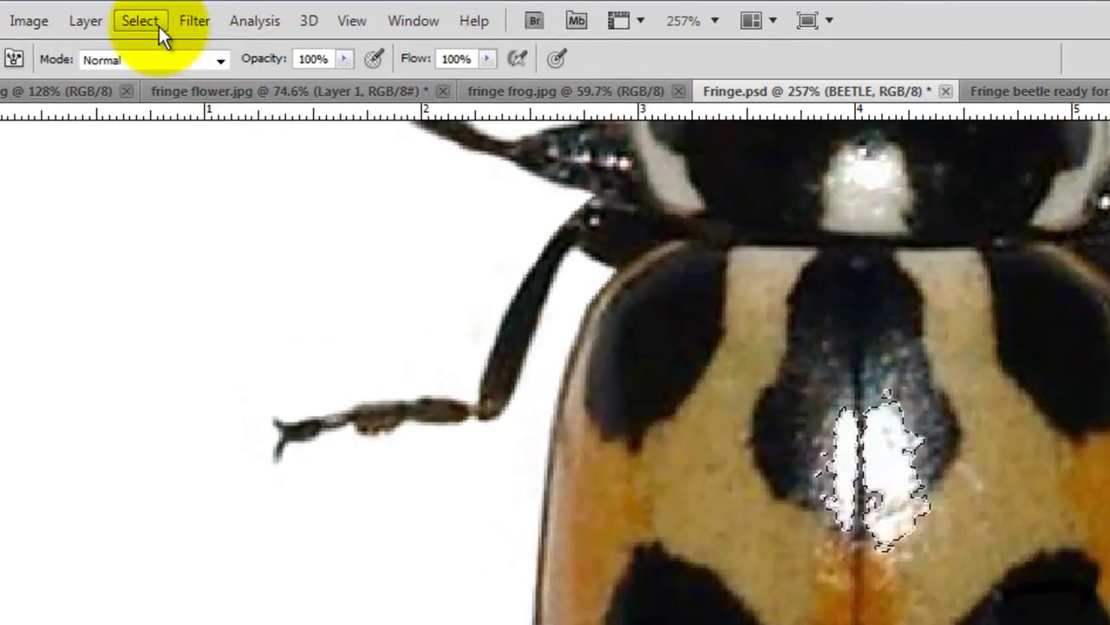
Step: Save the highlight selection as a channel named HILITE
left_click(135, 9)
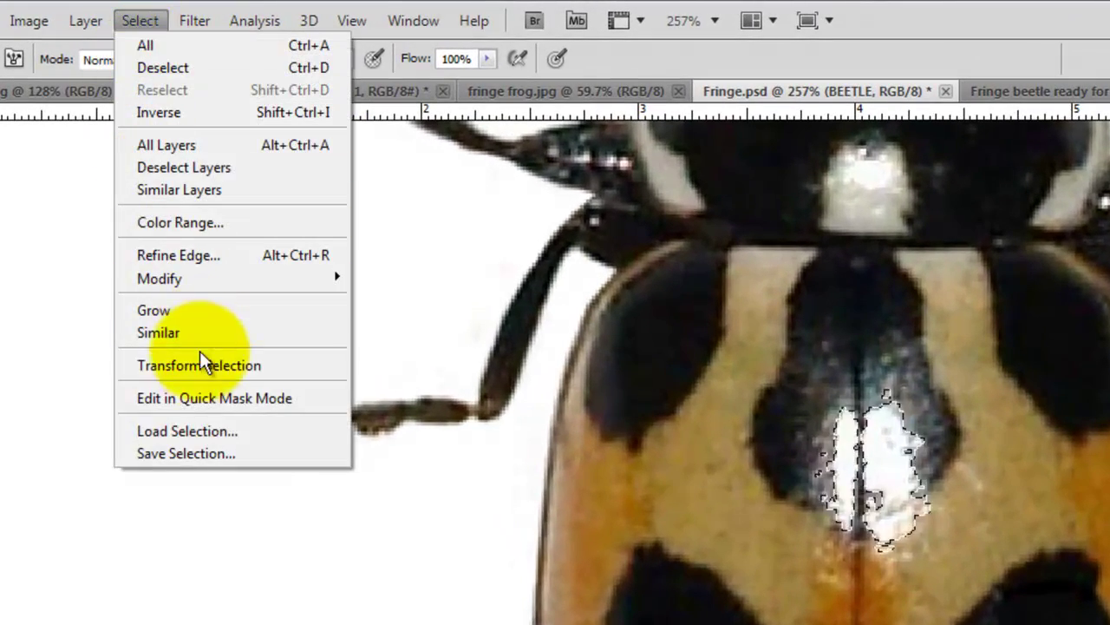
left_click(204, 457)
type("HILITE")
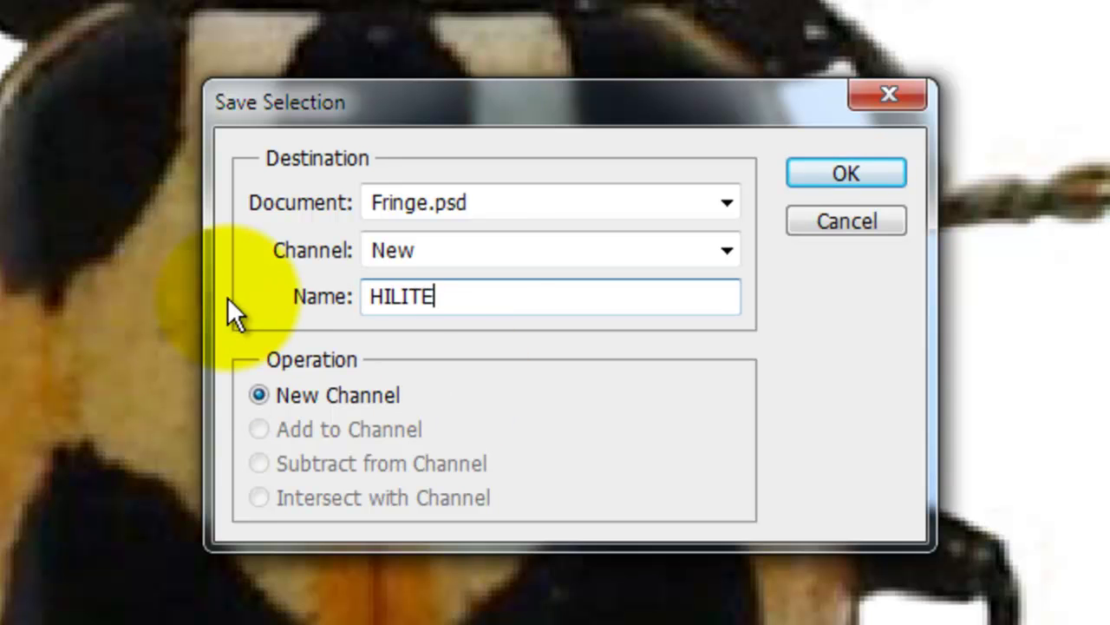
left_click(876, 173)
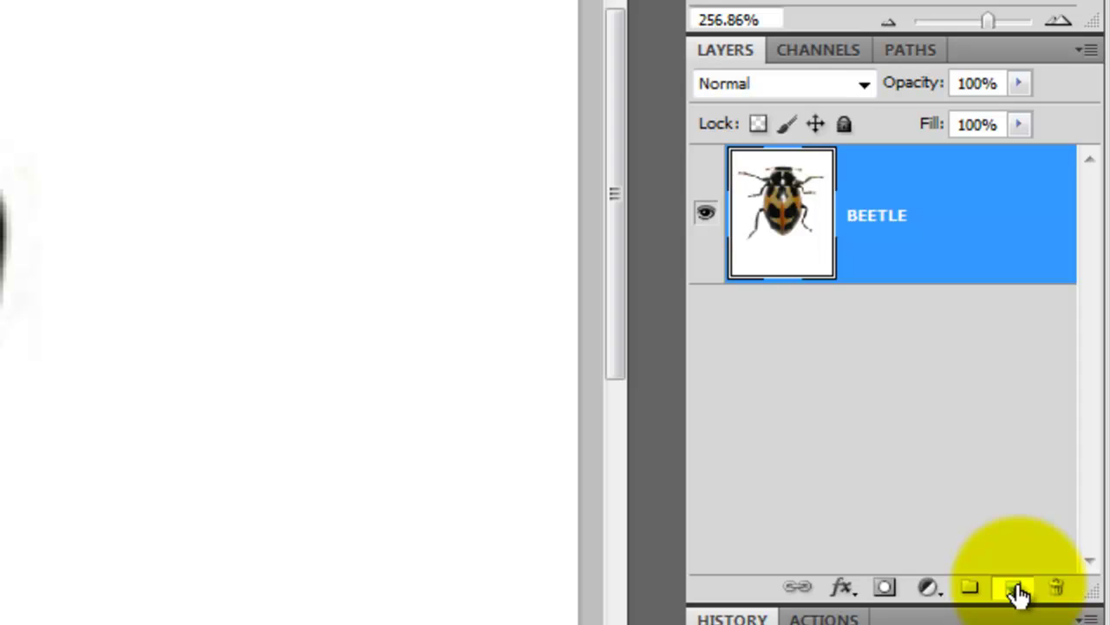
Step: Add a new empty layer named HILITE and duplicate the BEETLE layer
left_click(1017, 590)
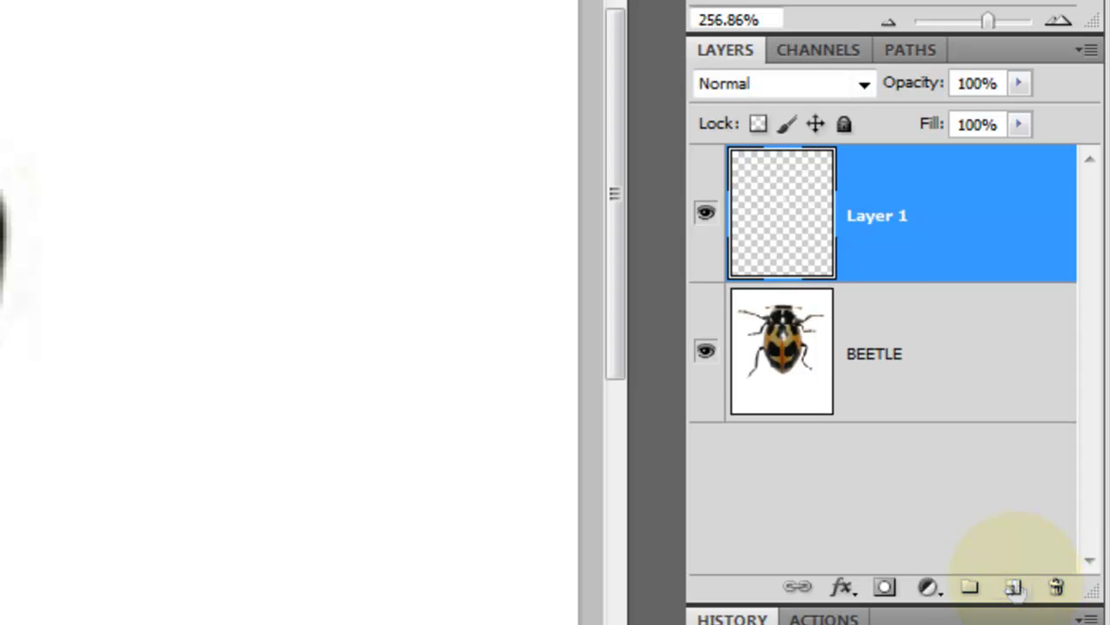
left_click(879, 225)
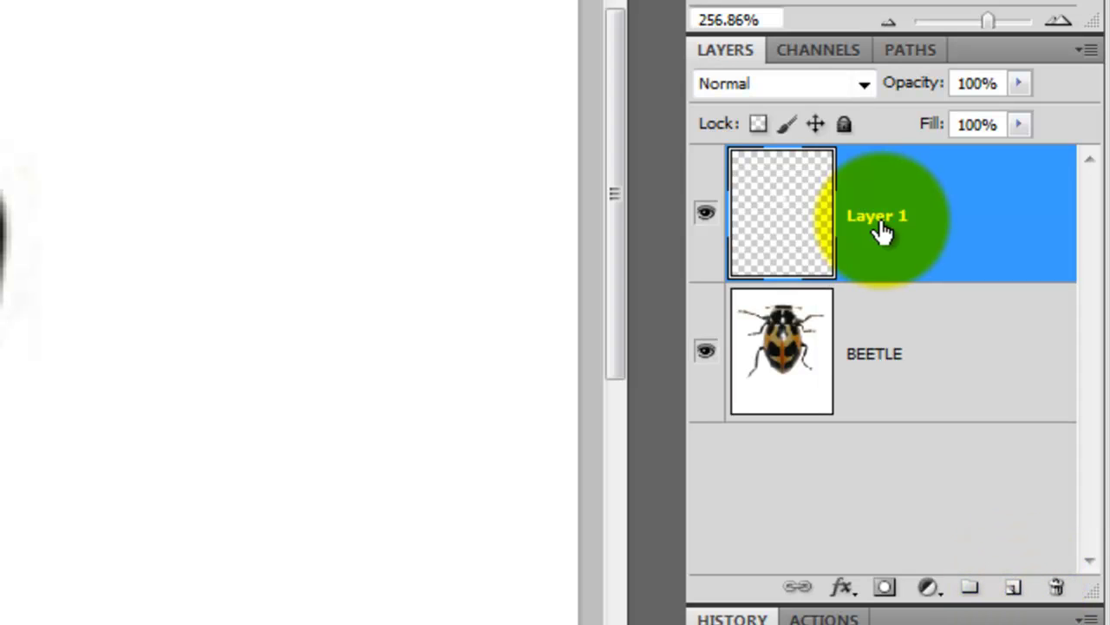
double_click(879, 226)
type("H")
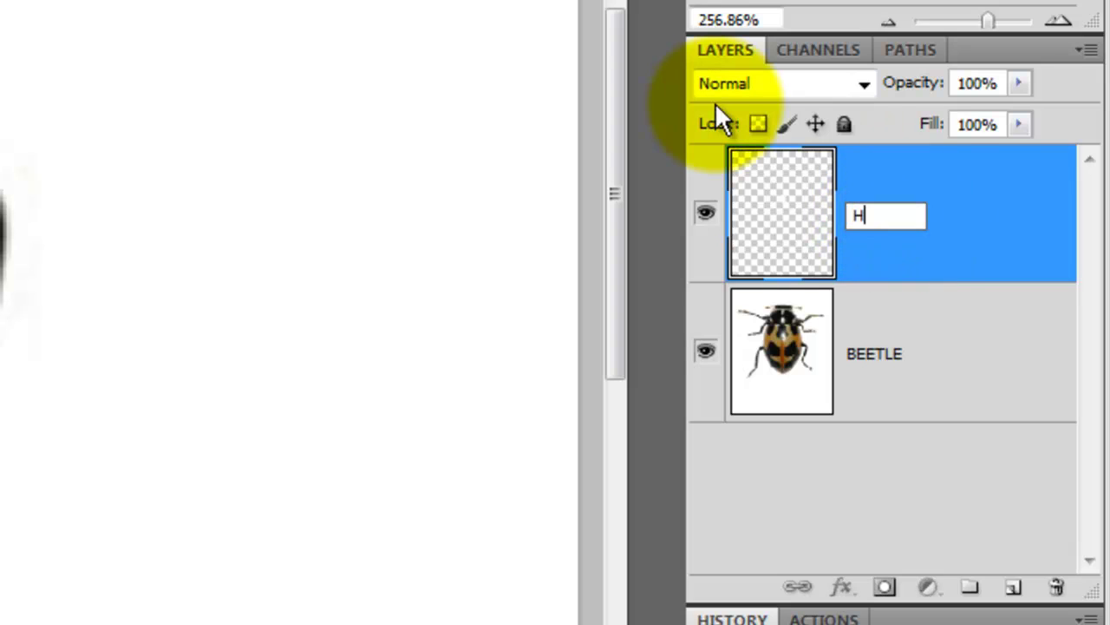
type("ILITE")
key("Return")
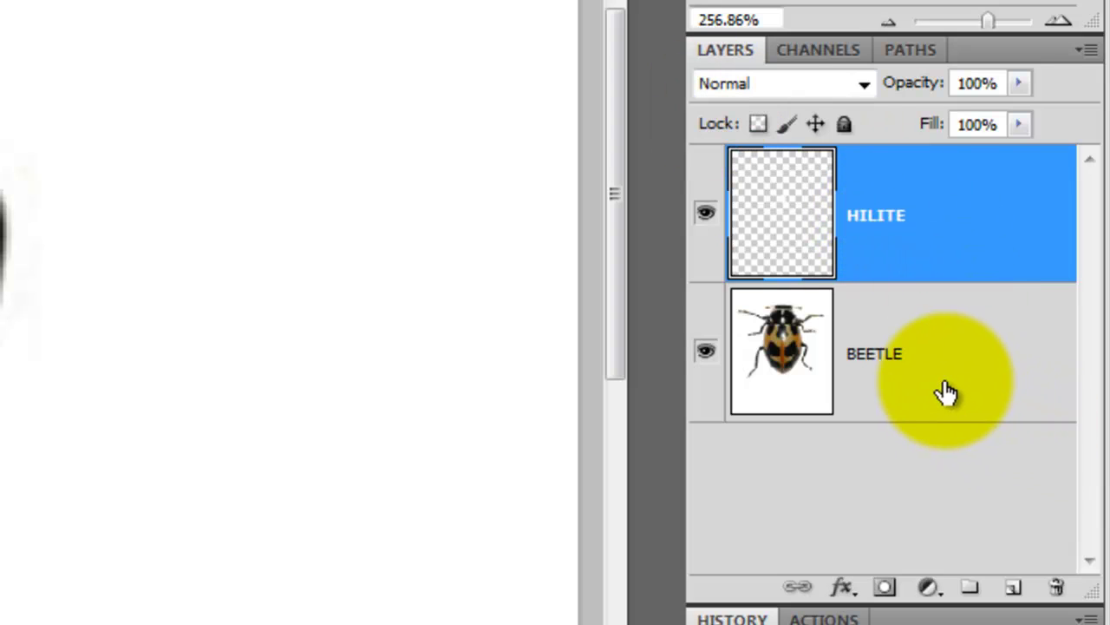
left_click_drag(942, 397, 1017, 590)
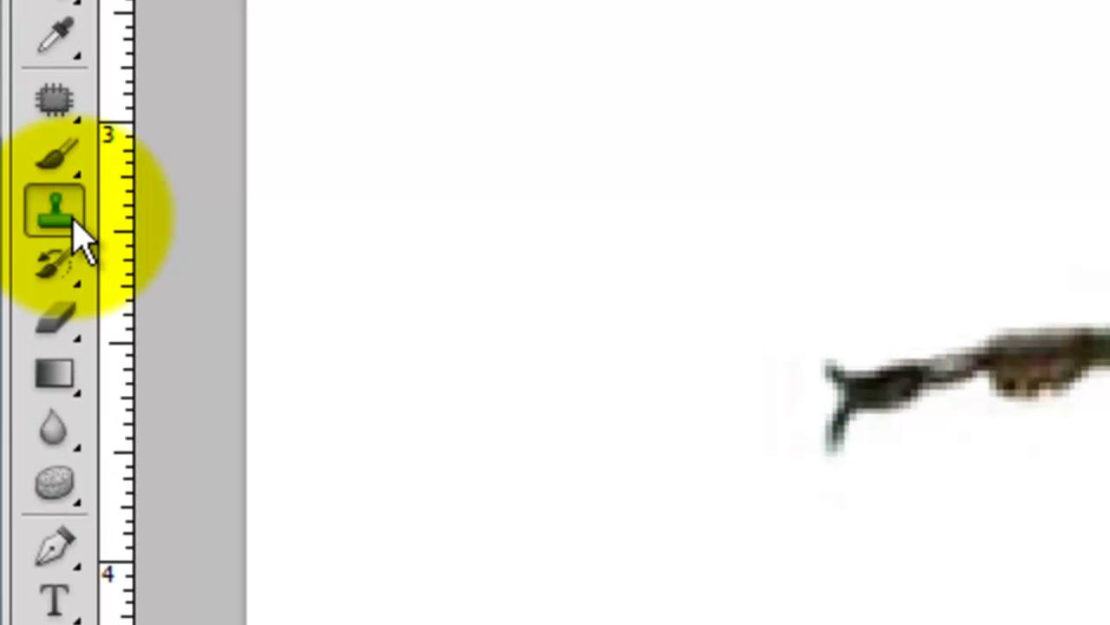
Step: Choose the Clone Stamp Tool from the toolbar's stamp flyout
left_click(56, 213)
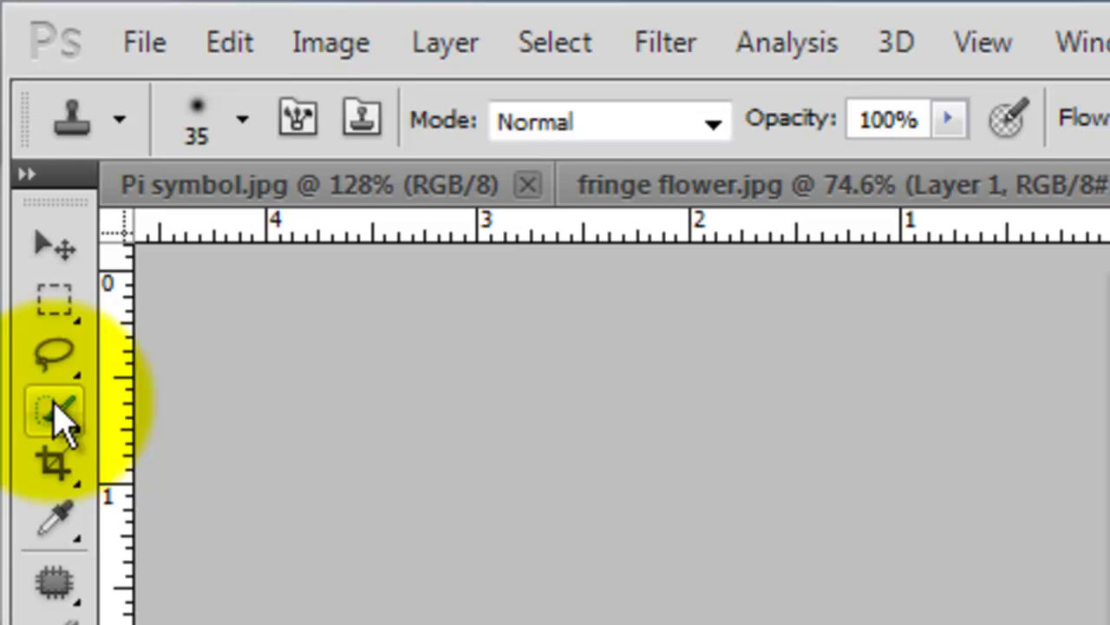
Step: Select the beetle with Quick Selection and save it as a selection named BEETLE
left_click_drag(61, 420, 247, 421)
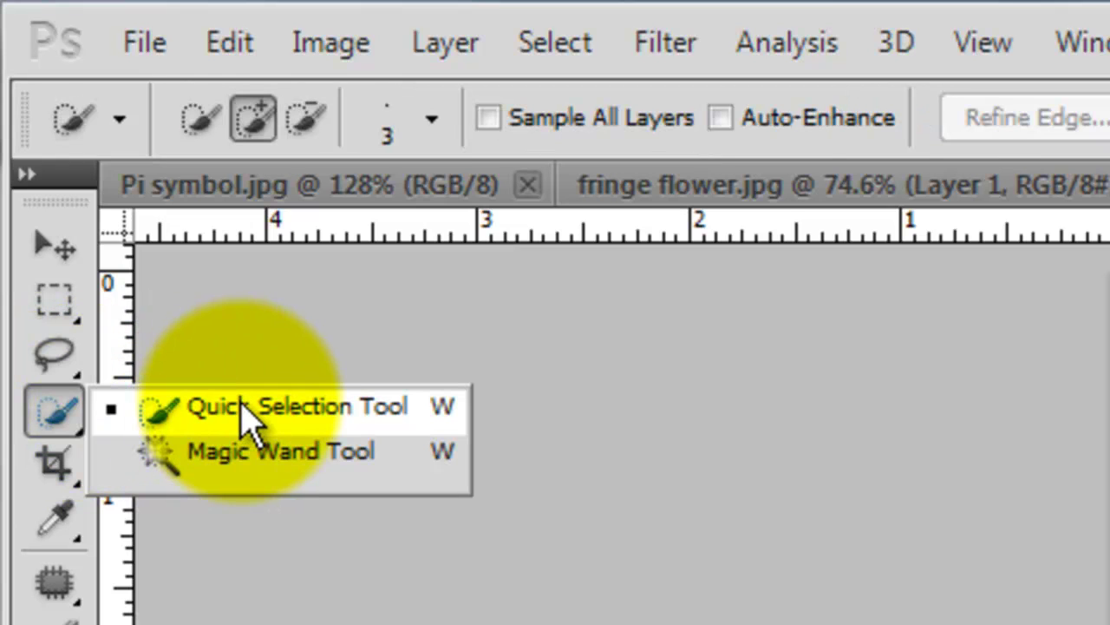
left_click(240, 402)
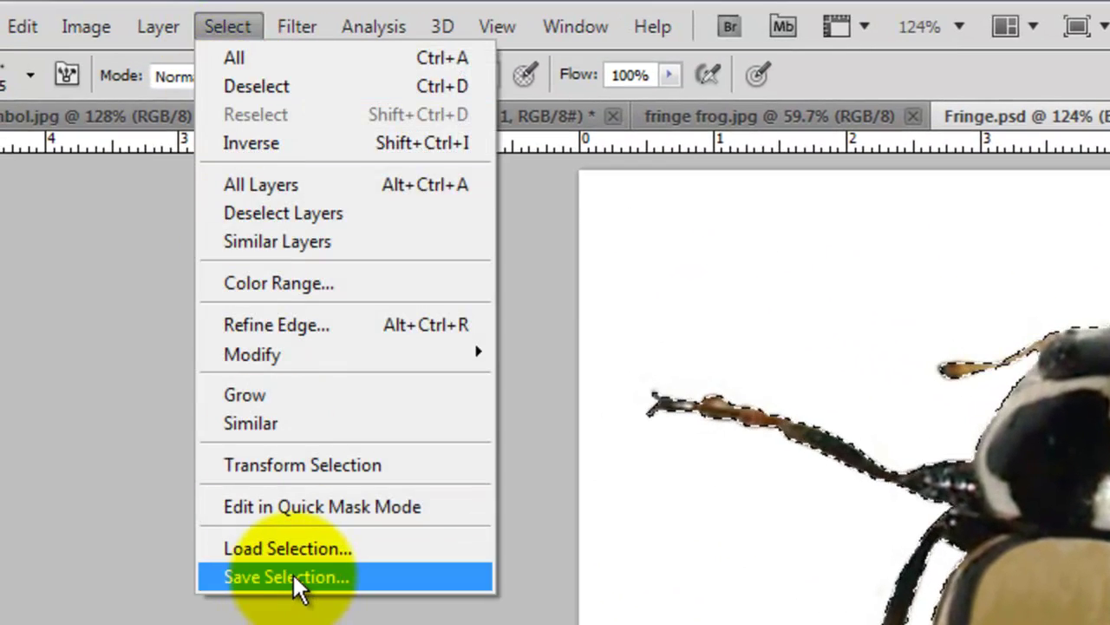
left_click(290, 572)
type("BEETLE")
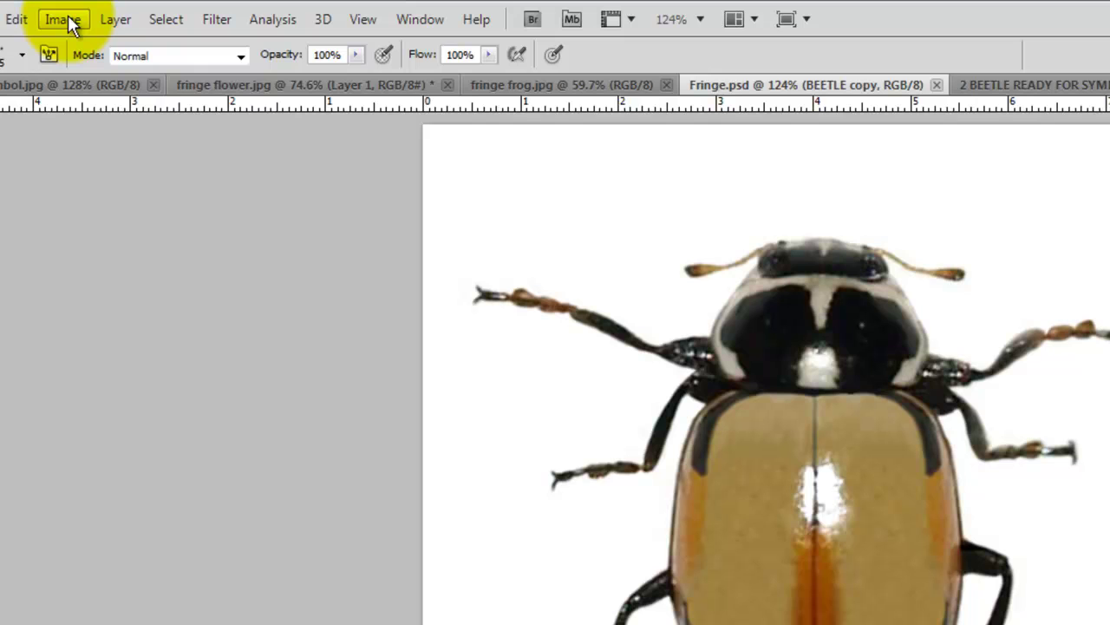
Step: Apply Shadows/Highlights at 35% and bring up the flower and frog reference posters
left_click(69, 19)
mouse_move(102, 78)
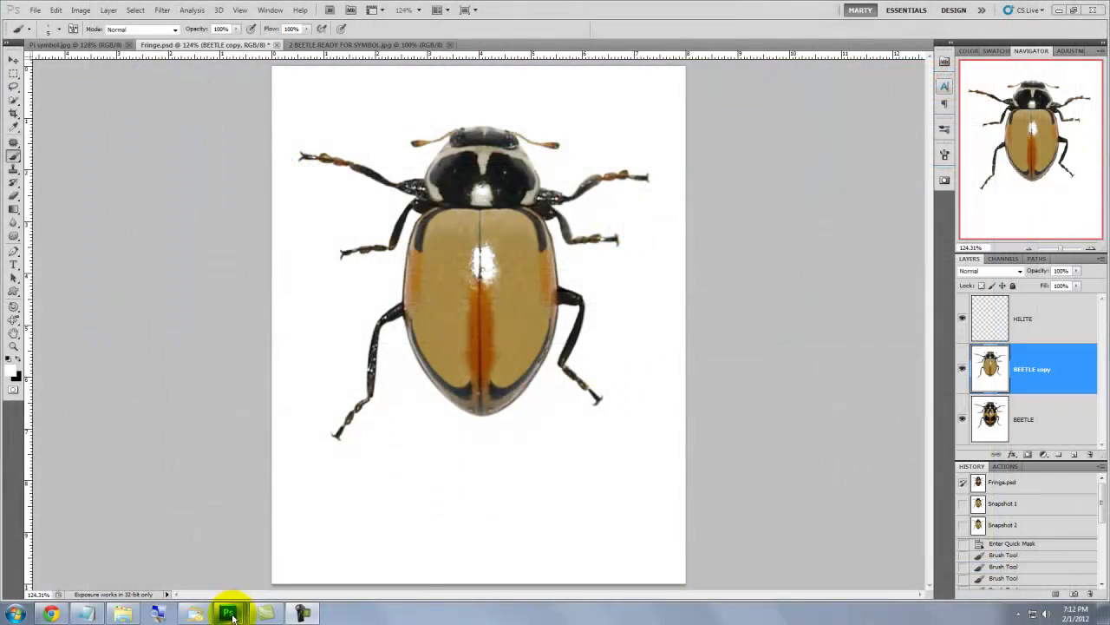
mouse_move(230, 614)
left_click(230, 554)
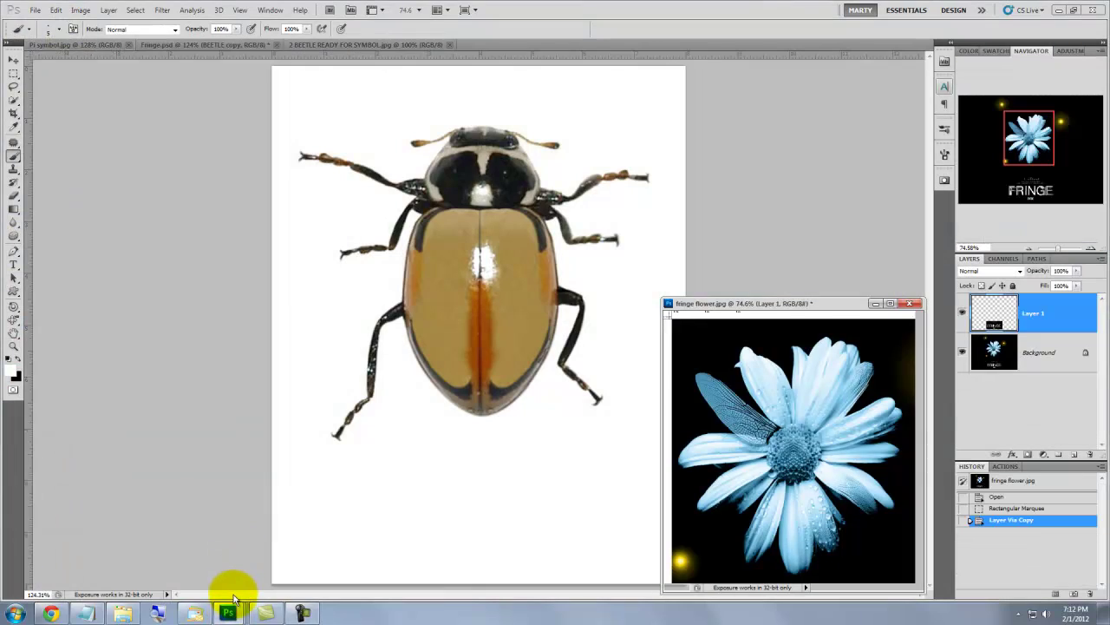
left_click(352, 574)
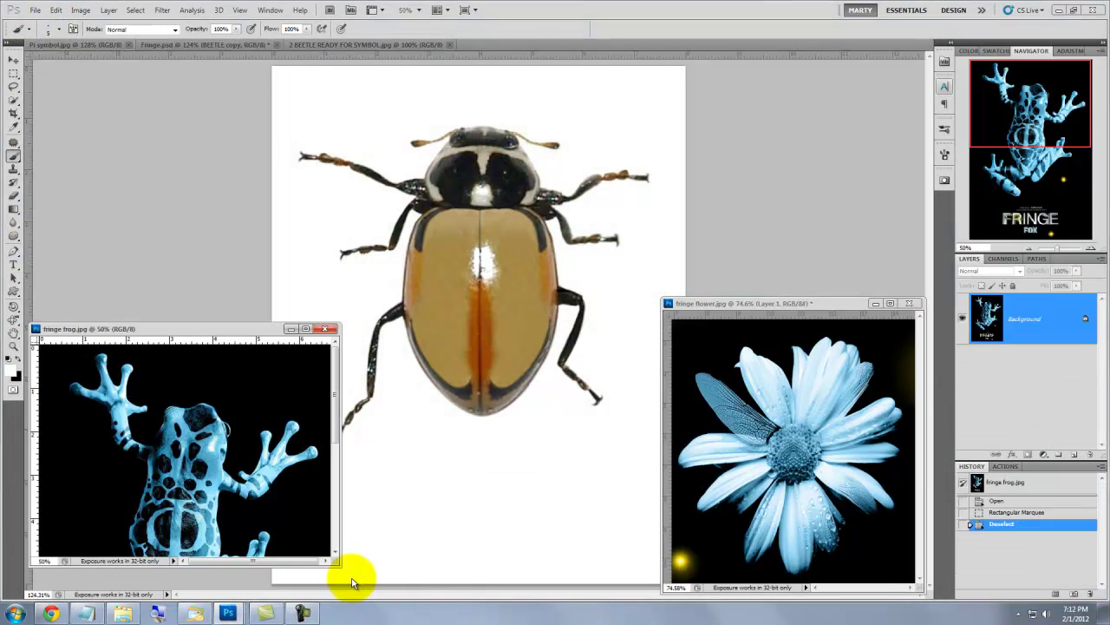
Step: Desaturate the BEETLE copy in Fringe.psd with Hue/Saturation at Saturation -100
left_click(660, 475)
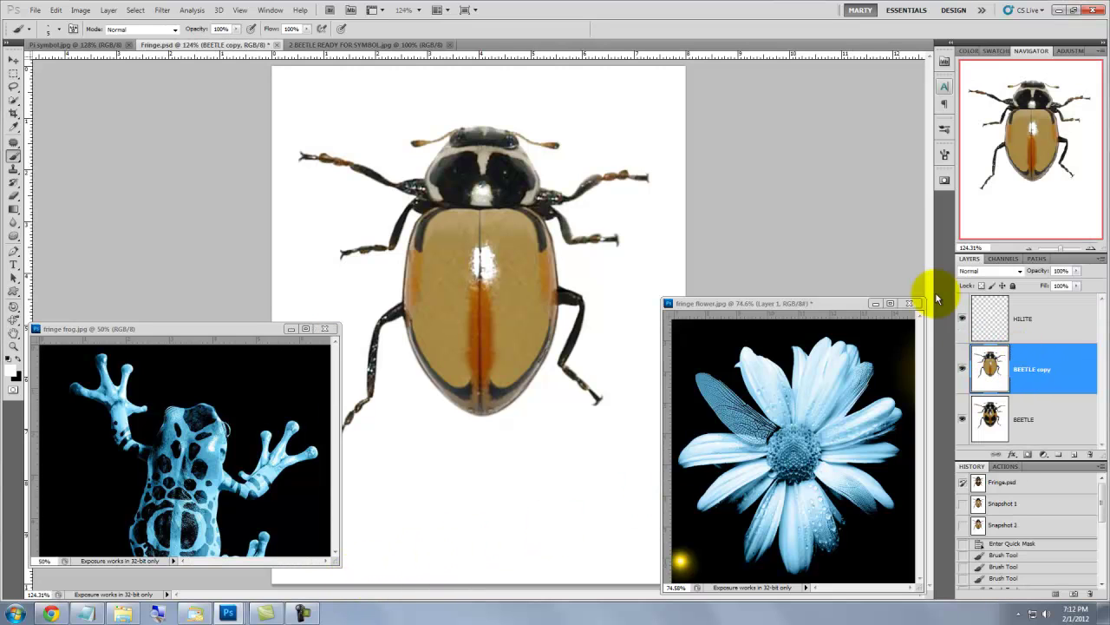
key("ctrl+u")
left_click_drag(724, 349, 455, 329)
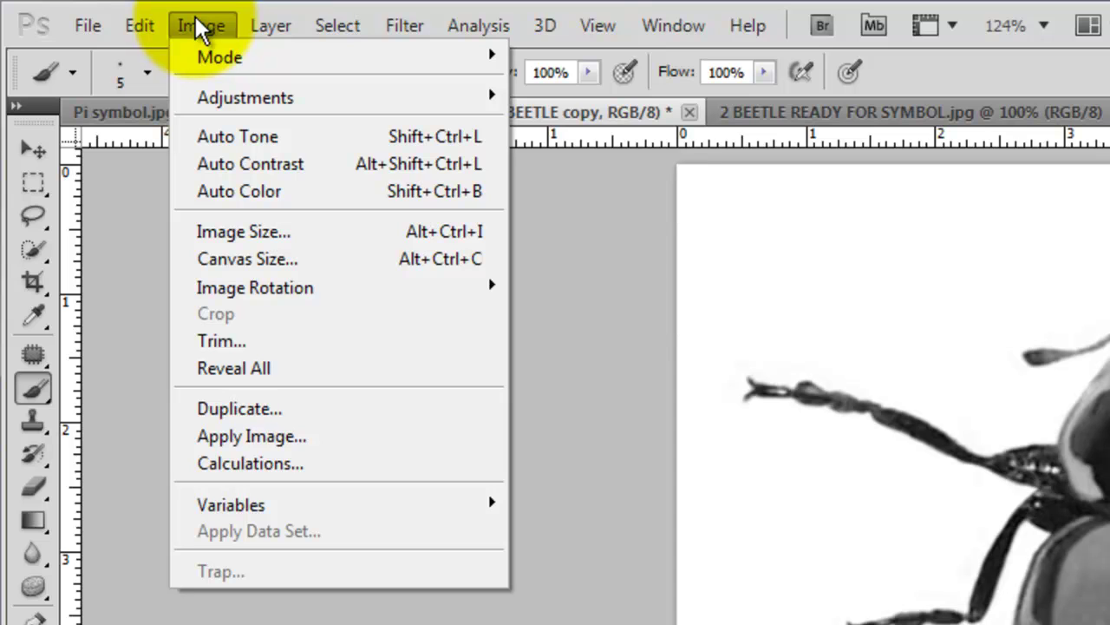
Step: Convert the beetle copy to Grayscale, discarding colour, then to Duotone with Black and PANTONE 2915 C
mouse_move(213, 55)
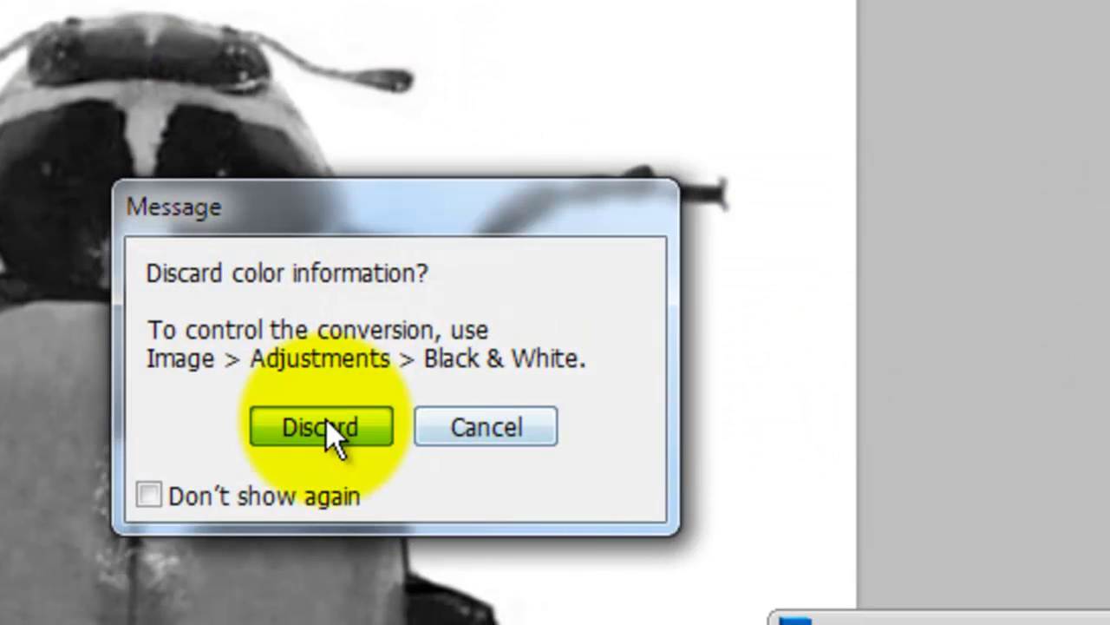
left_click(330, 431)
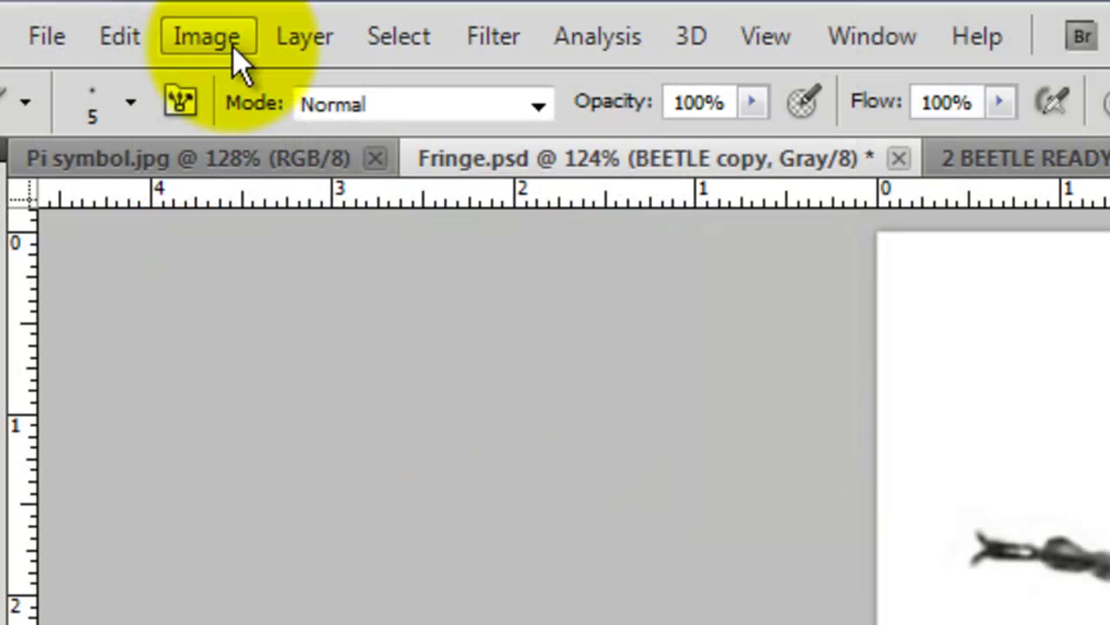
left_click(231, 45)
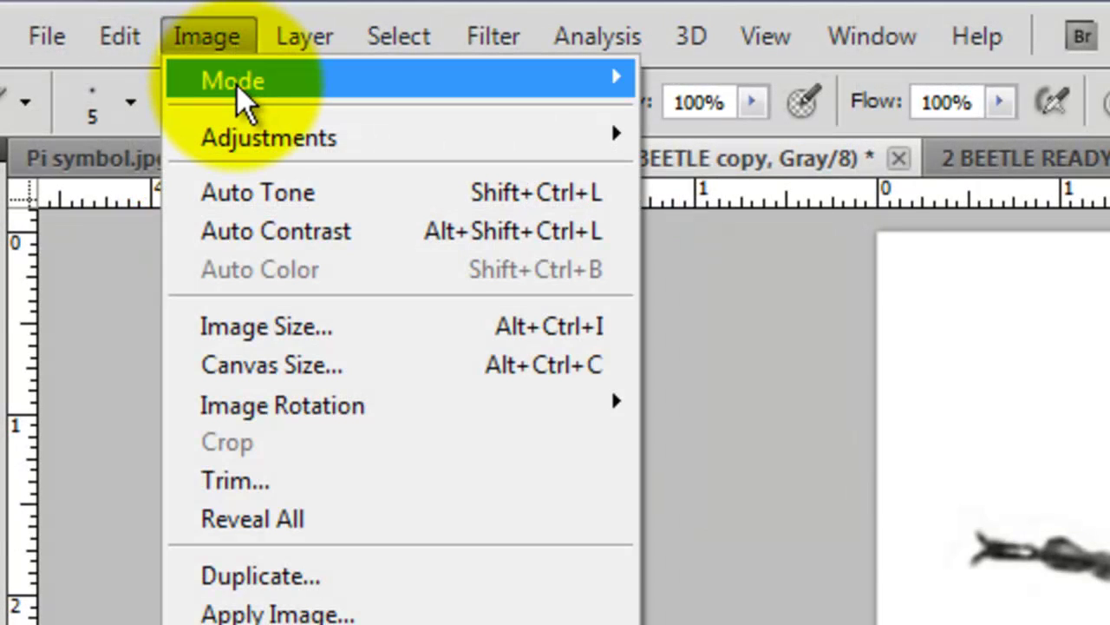
mouse_move(237, 85)
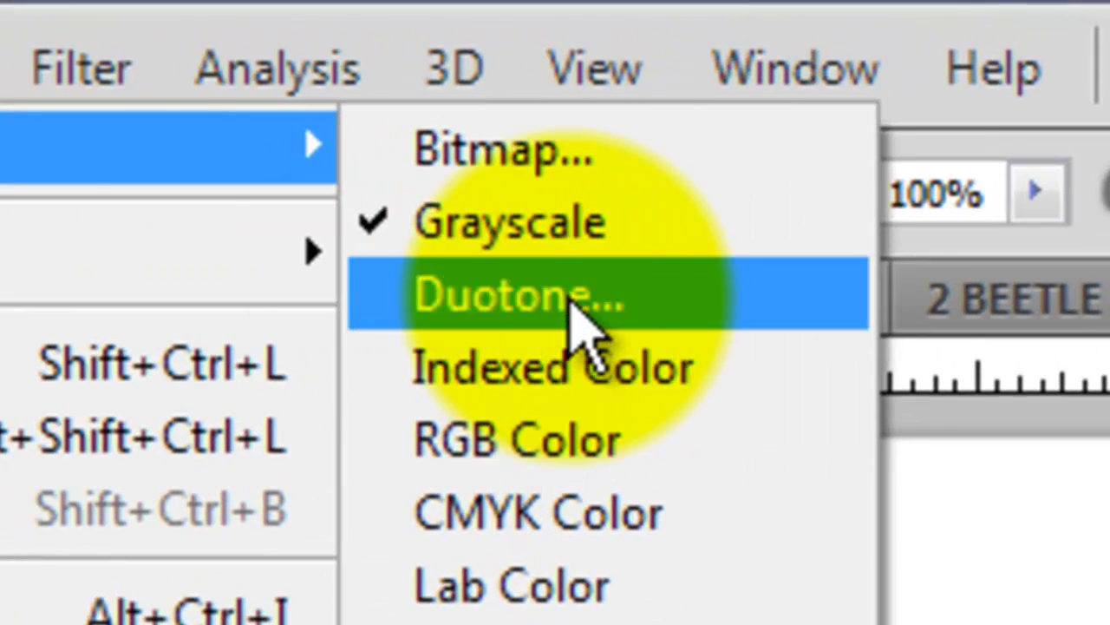
left_click(569, 299)
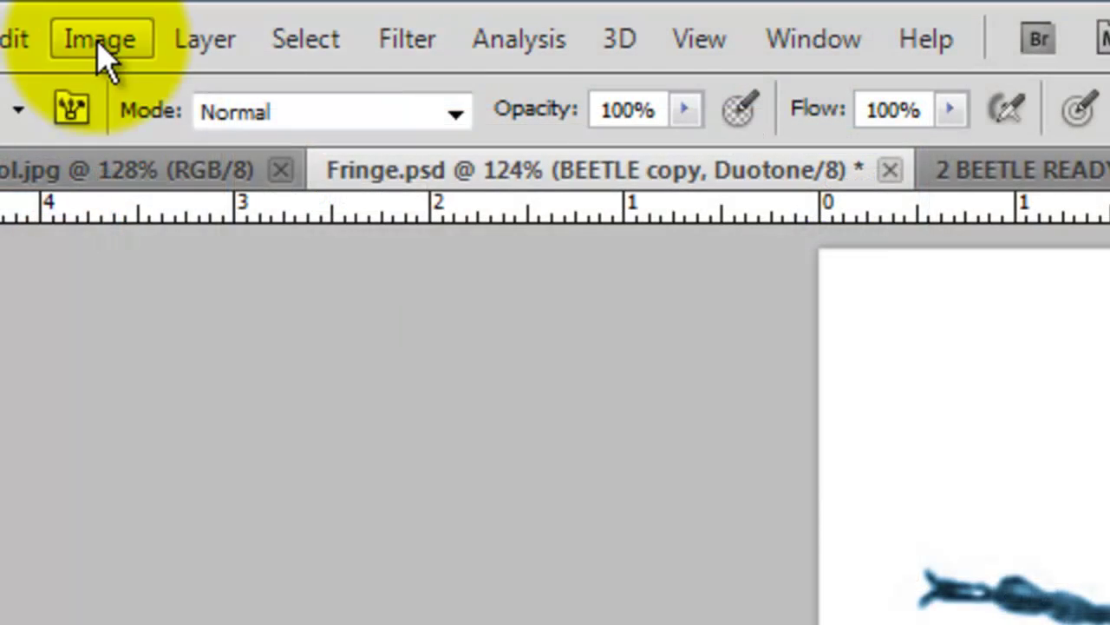
Step: Deepen the beetle's tones with Curves points at 78/80 and 32/13
left_click(97, 43)
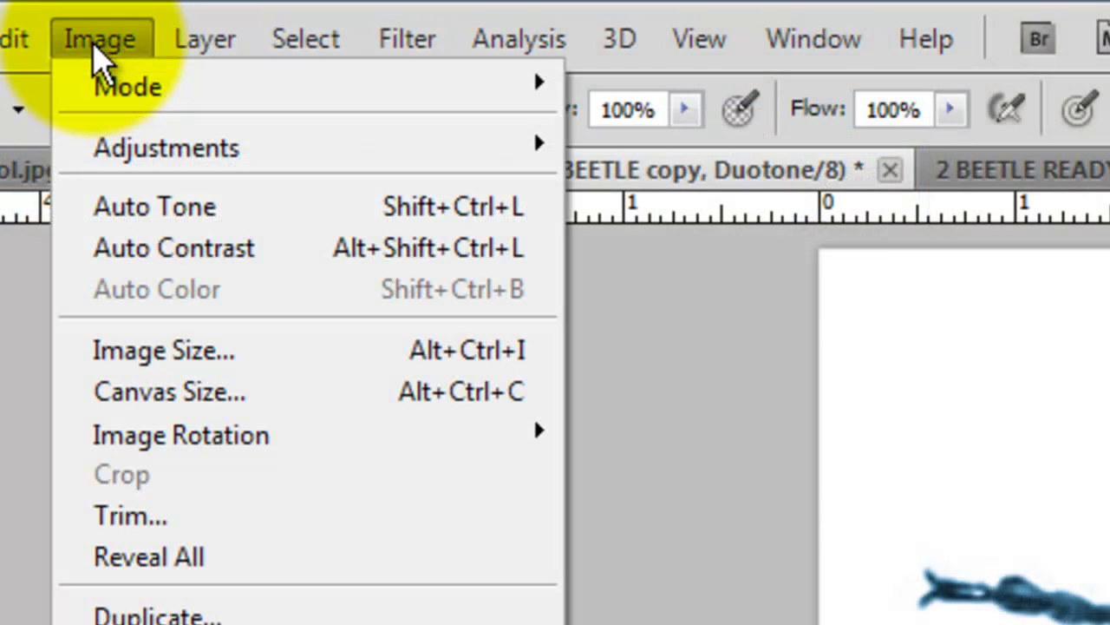
mouse_move(136, 153)
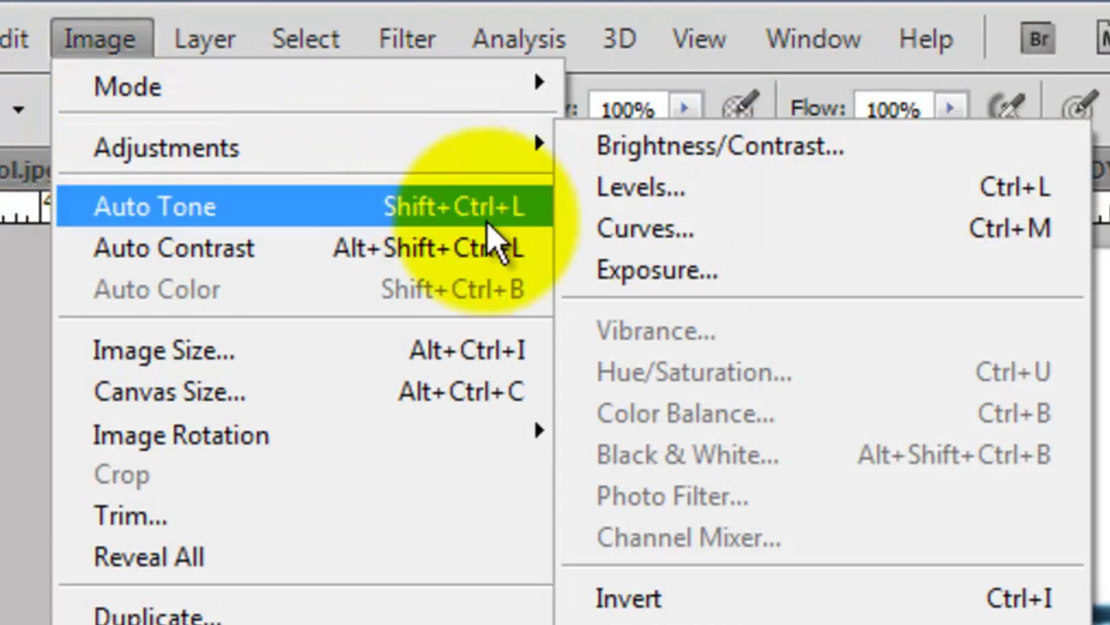
left_click(632, 234)
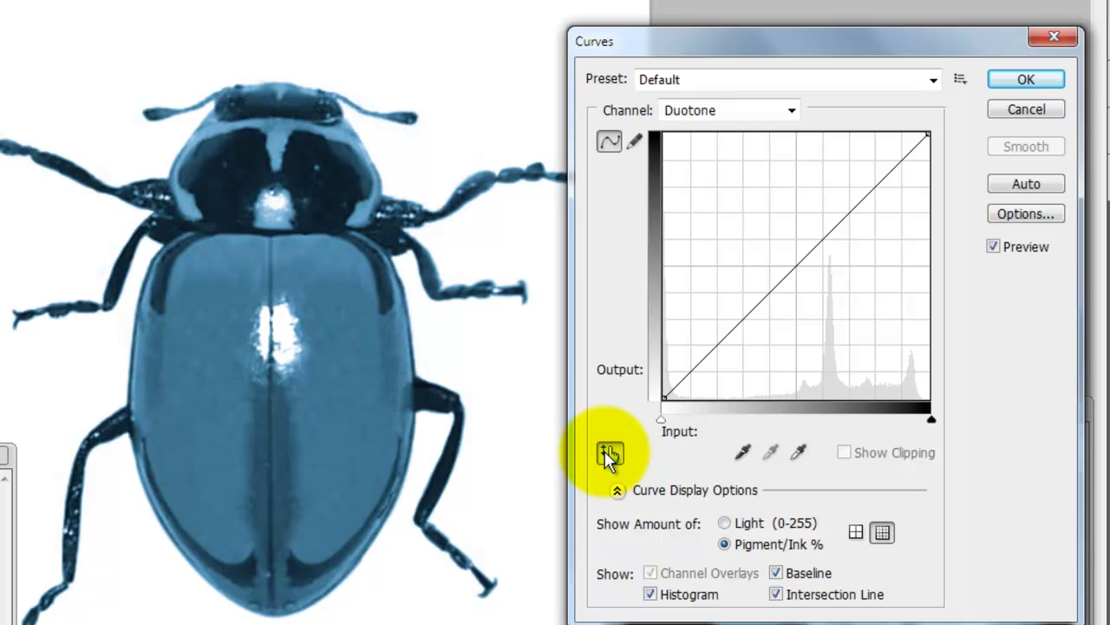
left_click(608, 453)
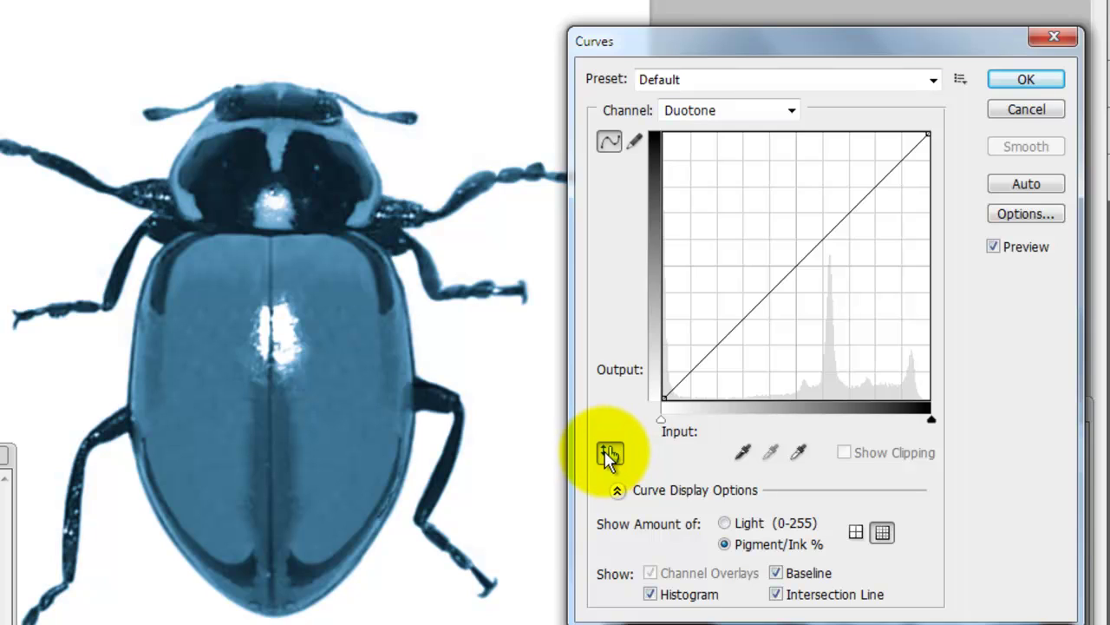
left_click(364, 347)
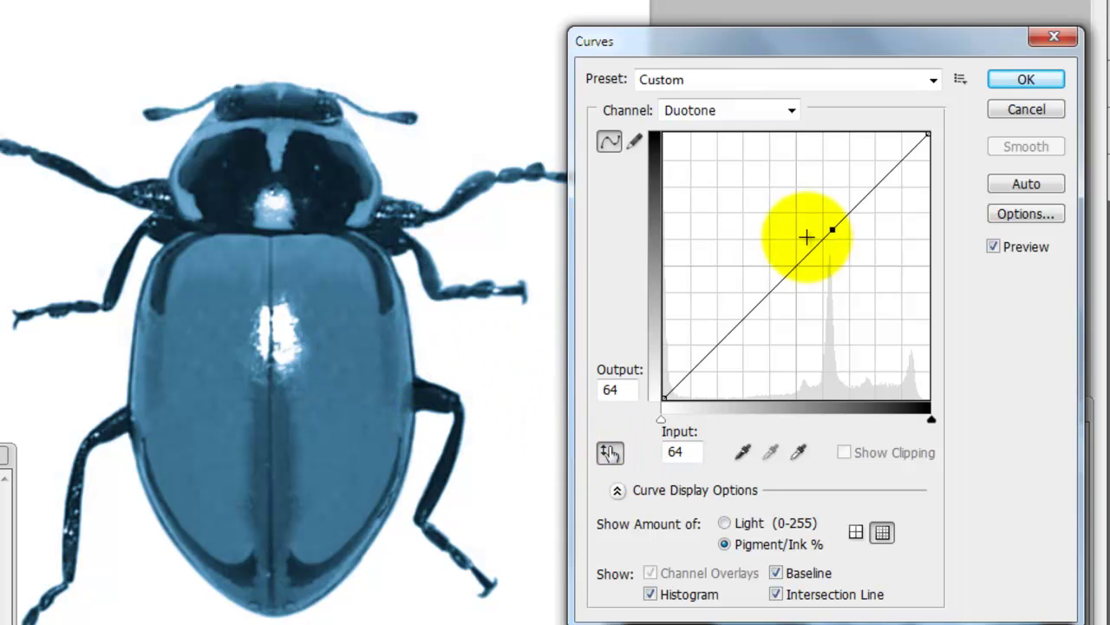
left_click_drag(833, 230, 885, 215)
left_click(731, 355)
left_click_drag(737, 359, 750, 366)
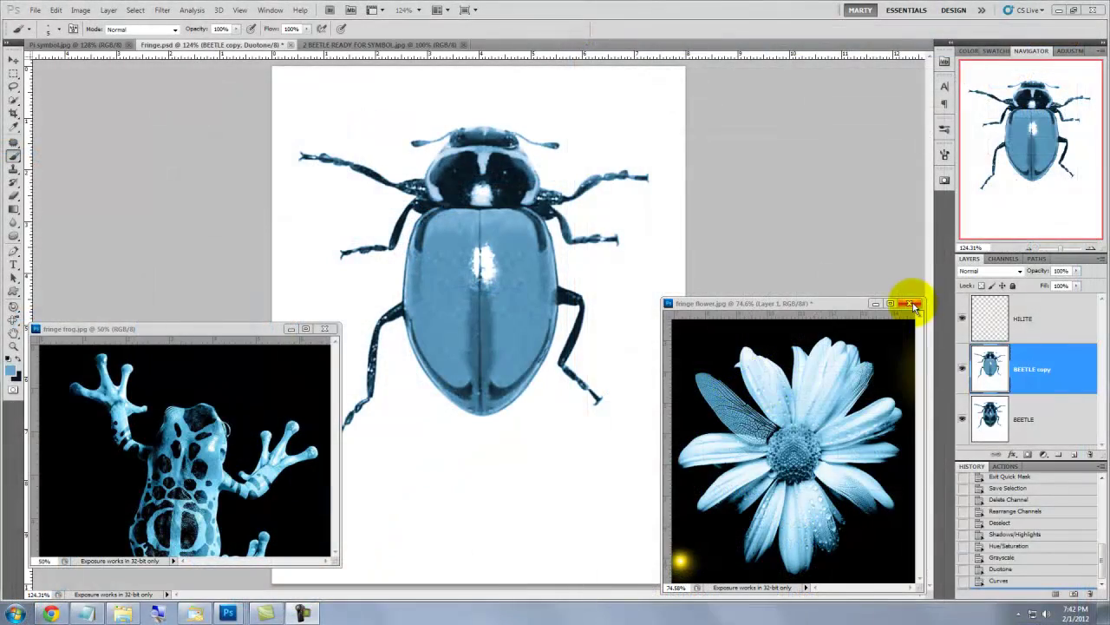
Step: Close the flower and frog example images without saving
left_click(912, 302)
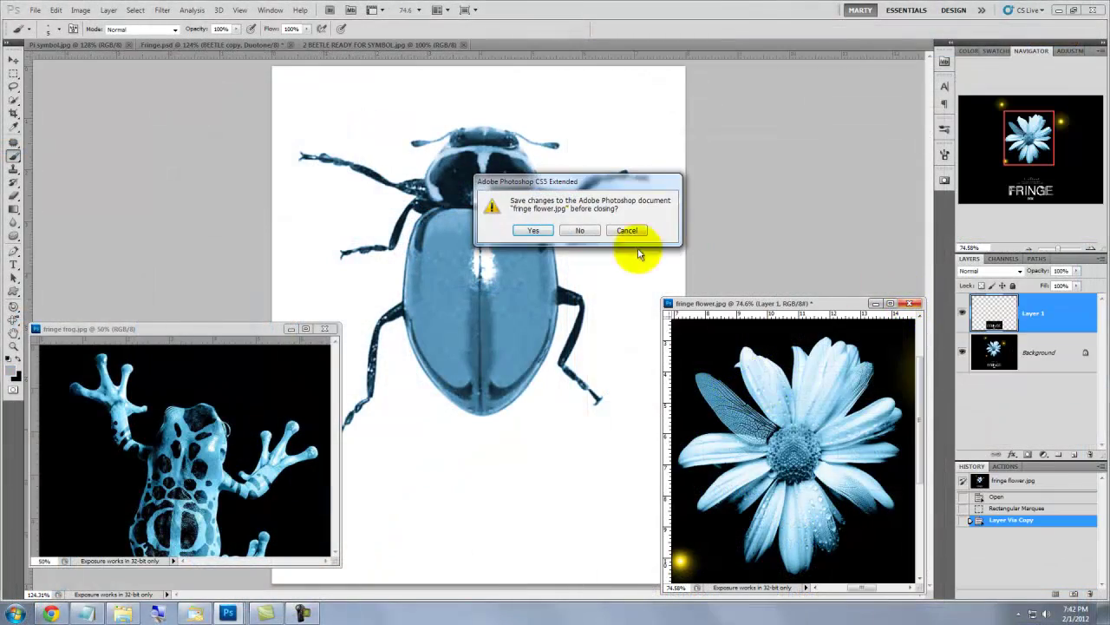
left_click(579, 228)
left_click(327, 328)
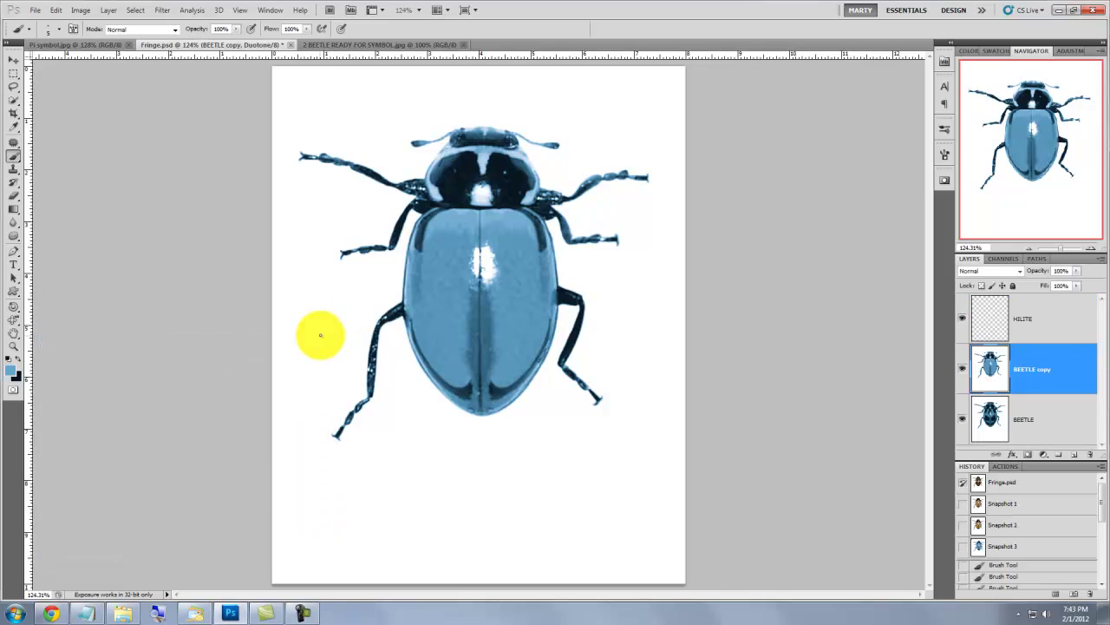
Step: Switch to Pi symbol.jpg, pick the Magic Wand, and float its window beside the poster
left_click(78, 46)
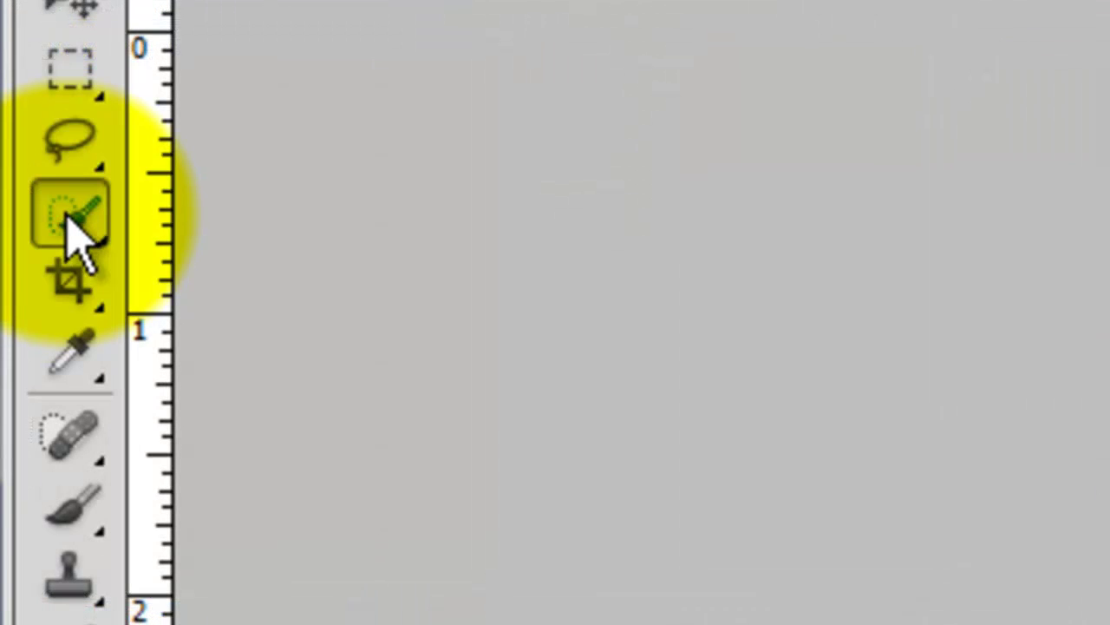
left_click(16, 102)
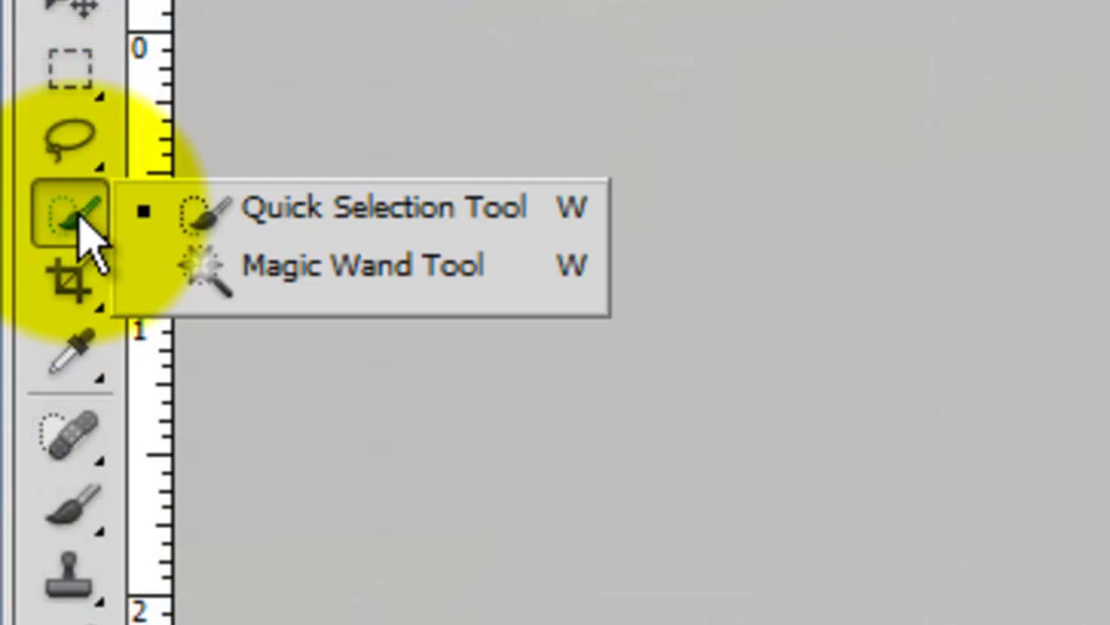
left_click(279, 268)
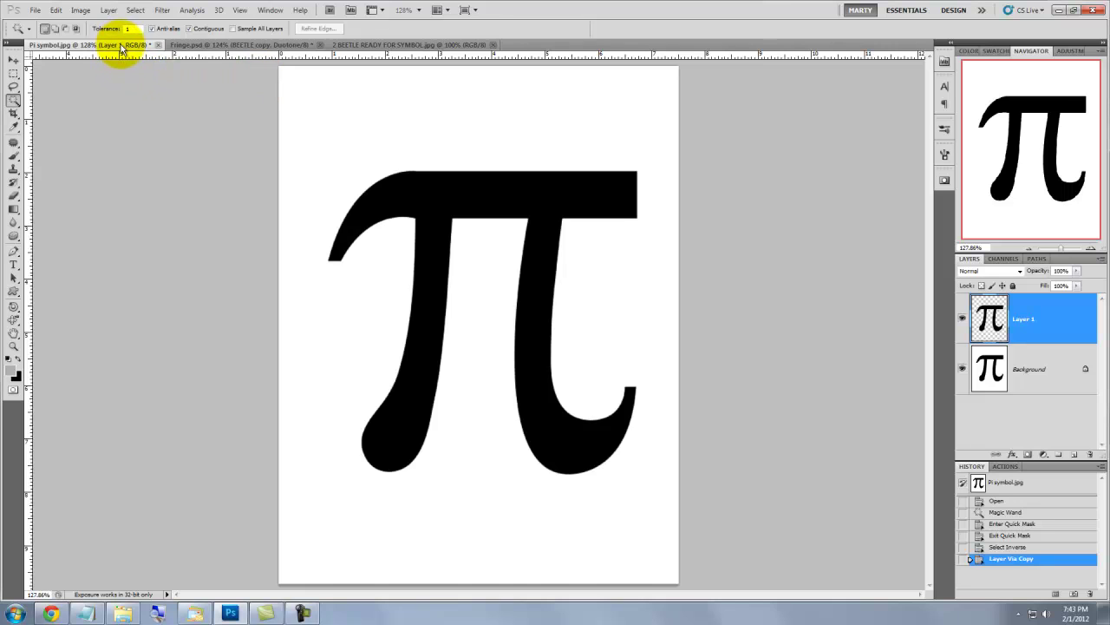
left_click_drag(122, 50, 137, 223)
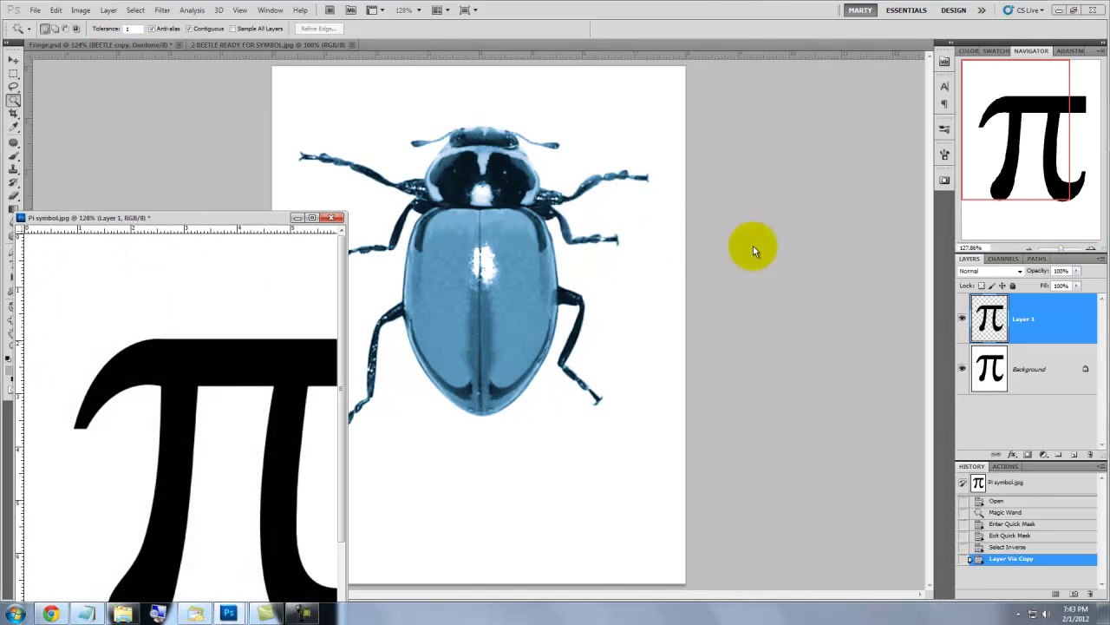
Step: Copy the pi's Layer 1 from the Pi symbol document onto the beetle poster
left_click(1042, 320)
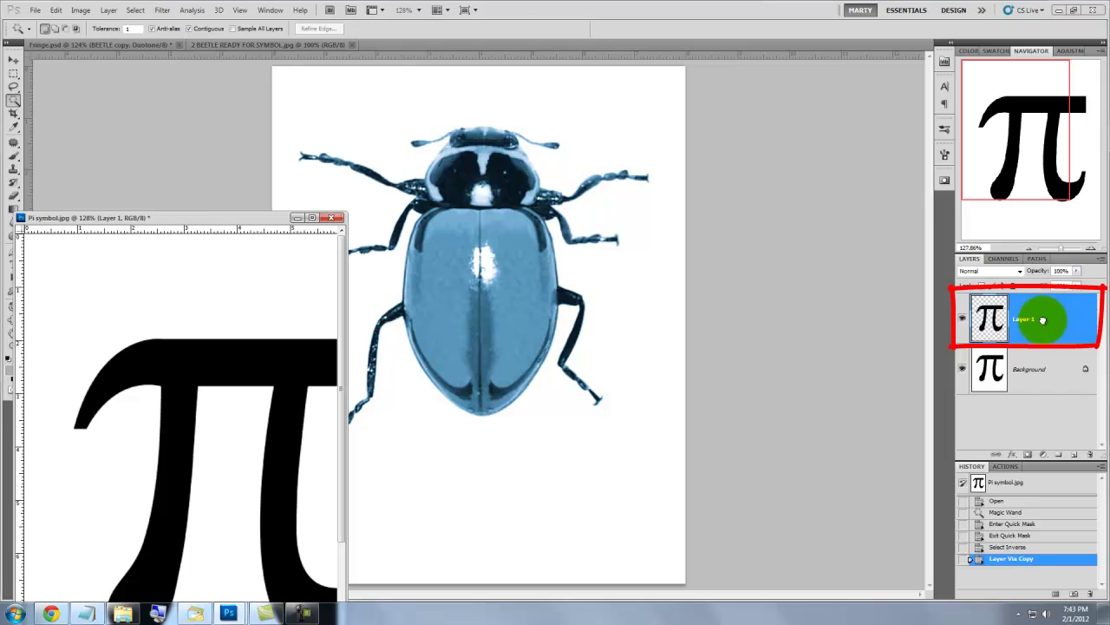
left_click_drag(1043, 321, 540, 279)
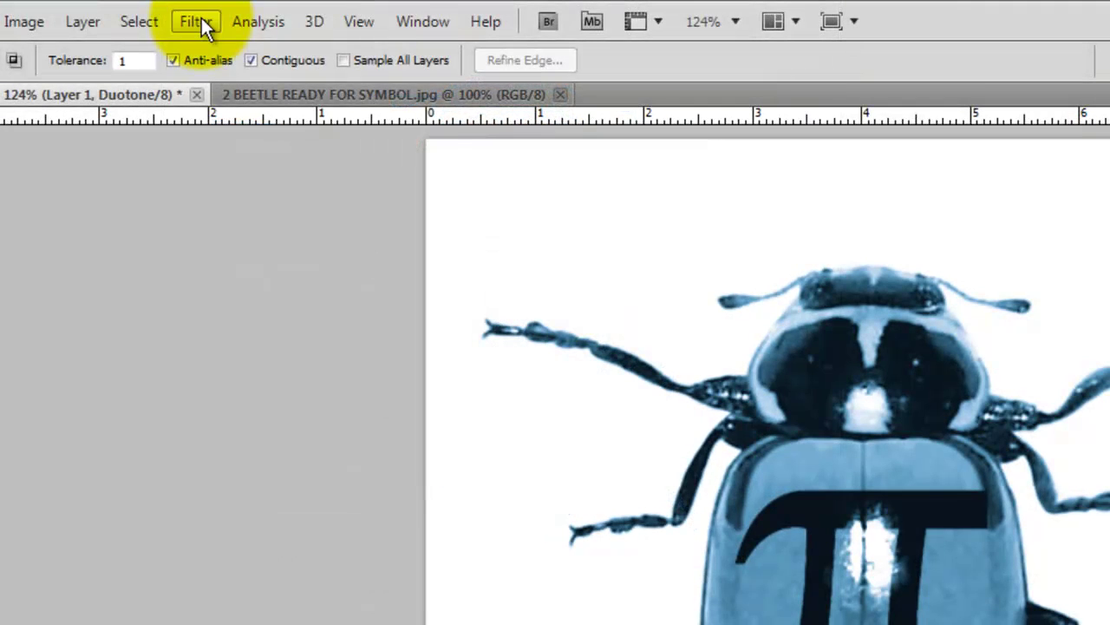
Step: Bulge the pi on Layer 1 with a Pinch filter at -16%
left_click(196, 21)
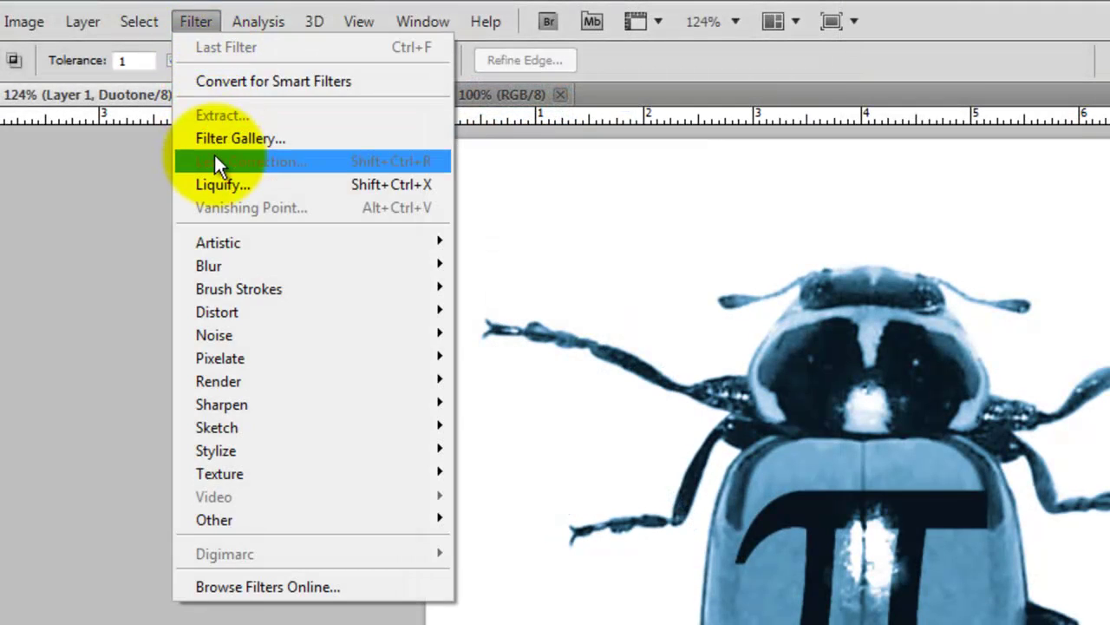
mouse_move(222, 310)
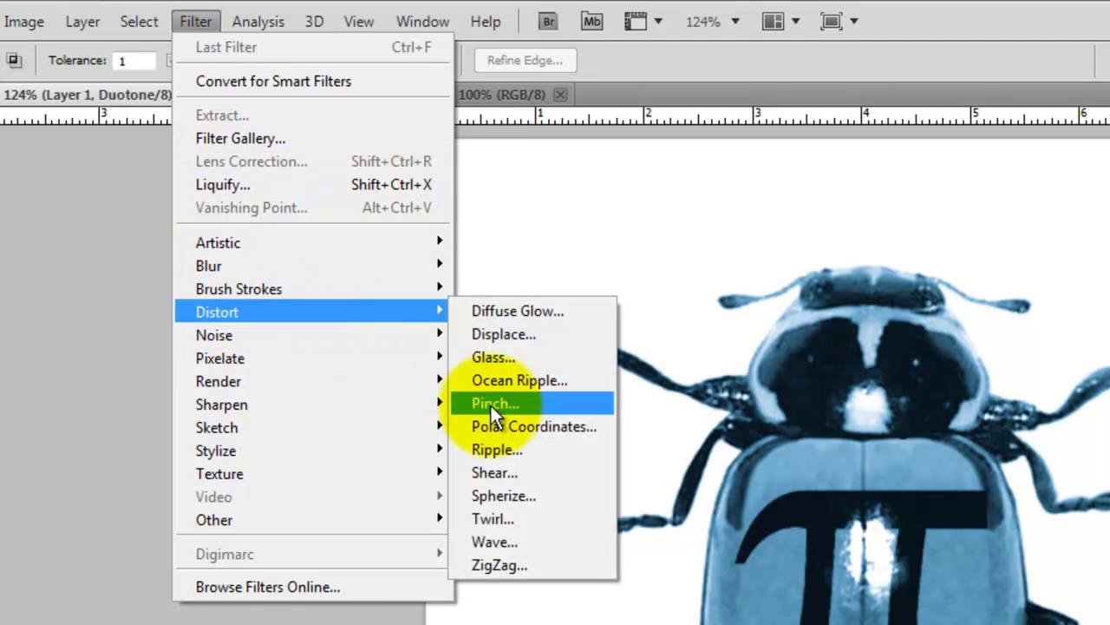
left_click(492, 405)
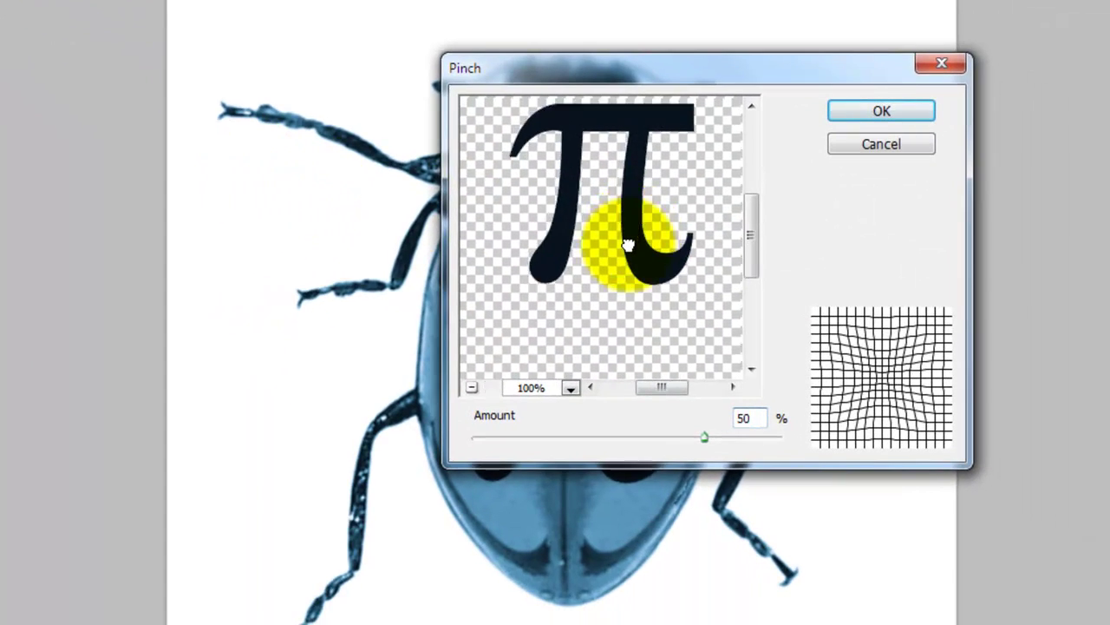
left_click_drag(627, 245, 627, 260)
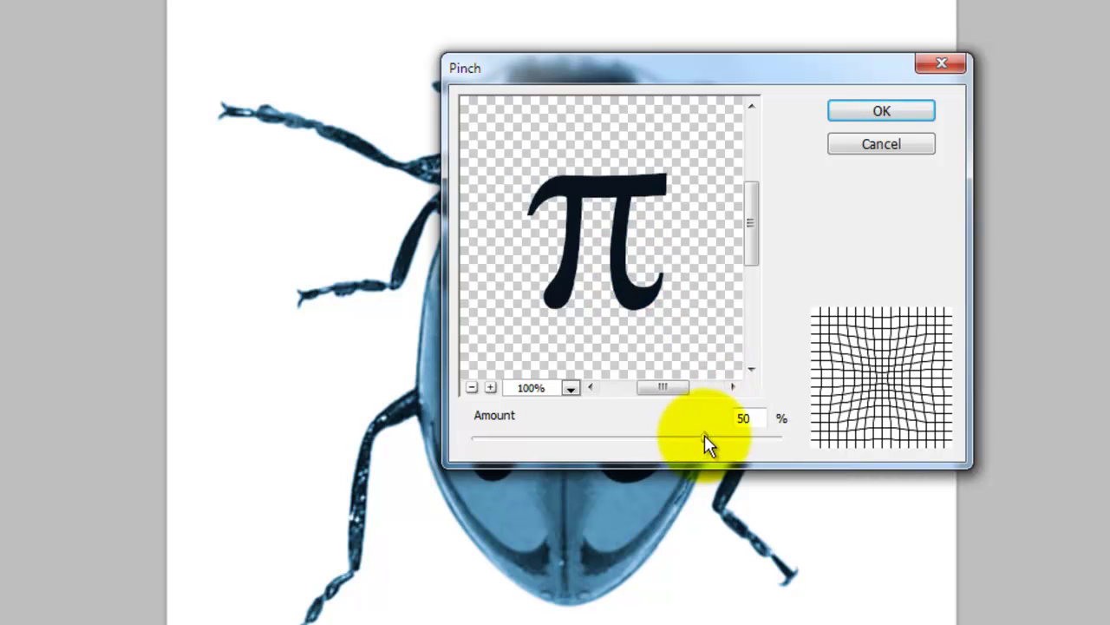
left_click_drag(705, 436, 545, 438)
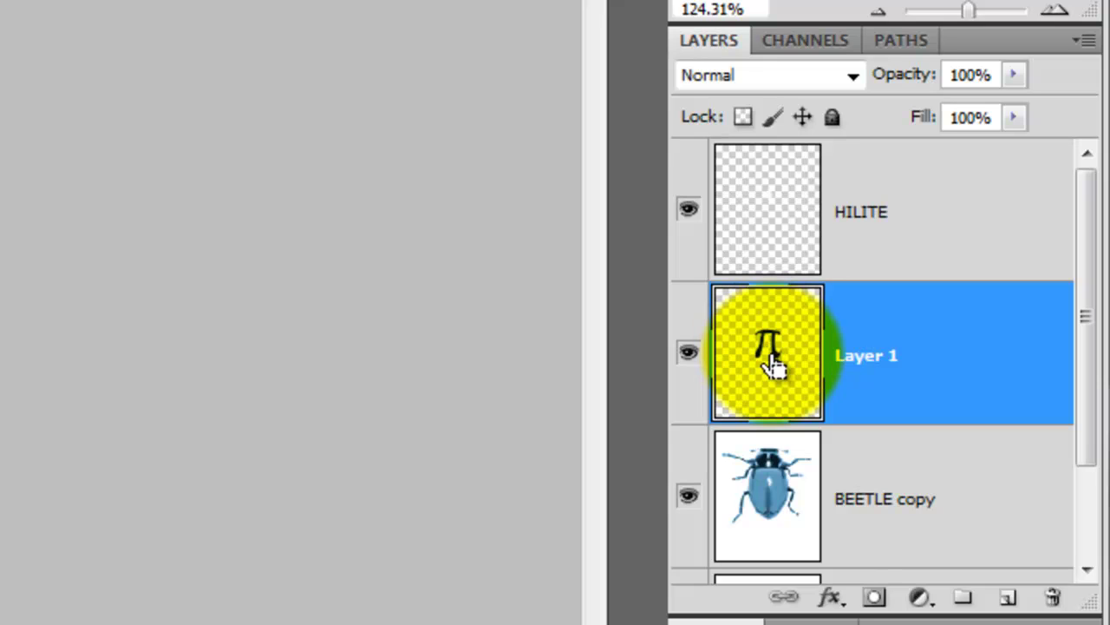
Step: Load the pi shape as a selection and feather its edge by 1 px in Refine Edge
left_click(770, 356)
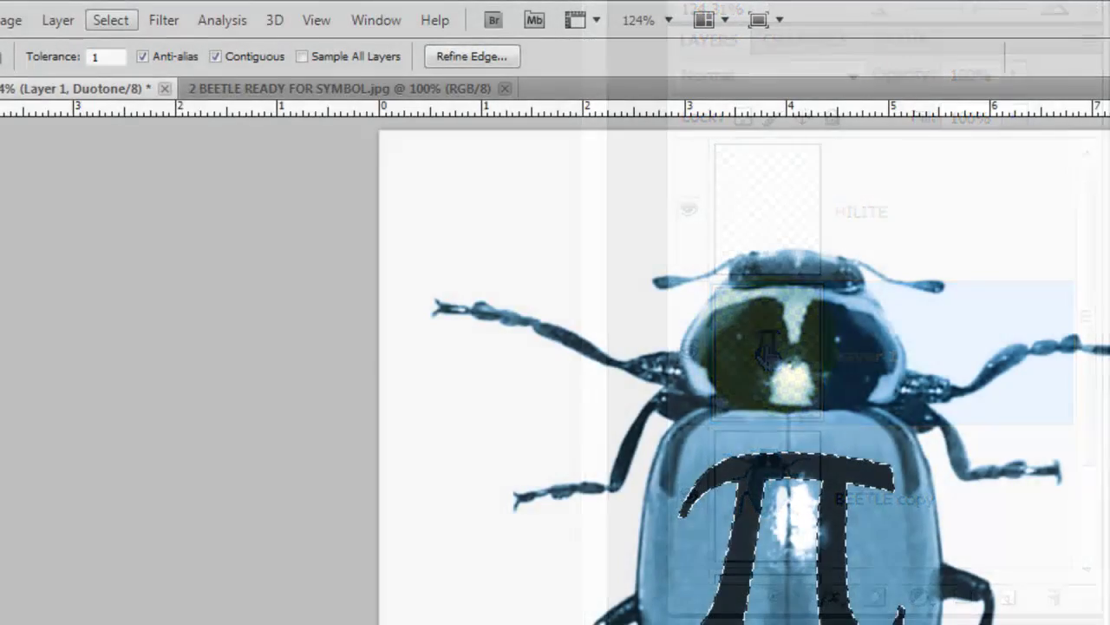
left_click(111, 20)
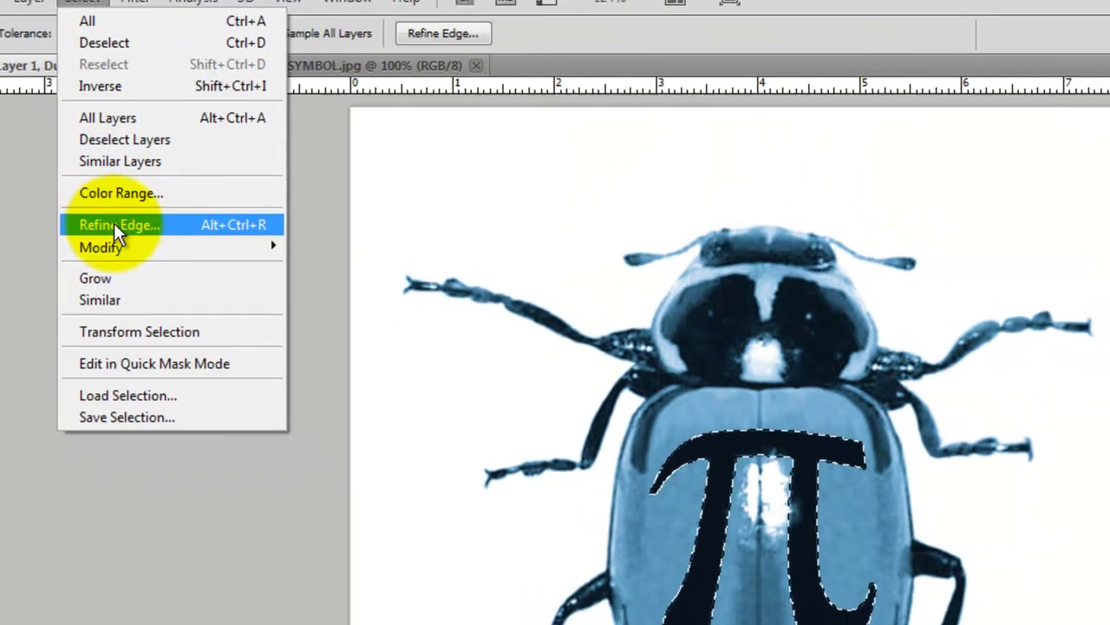
left_click(108, 249)
left_click(989, 318)
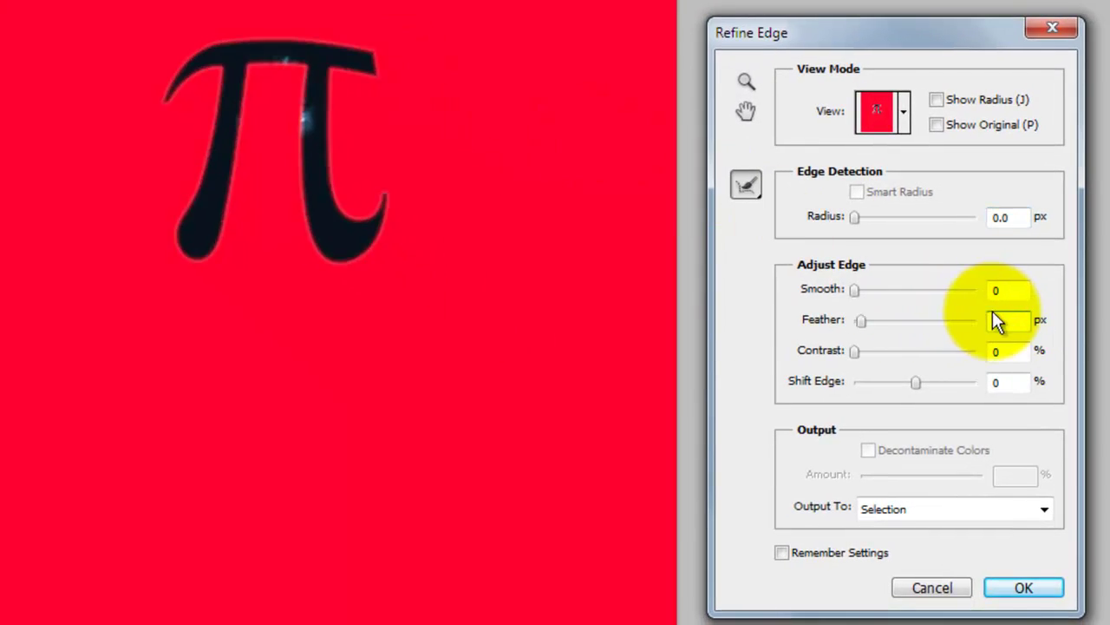
type("1")
left_click(1026, 589)
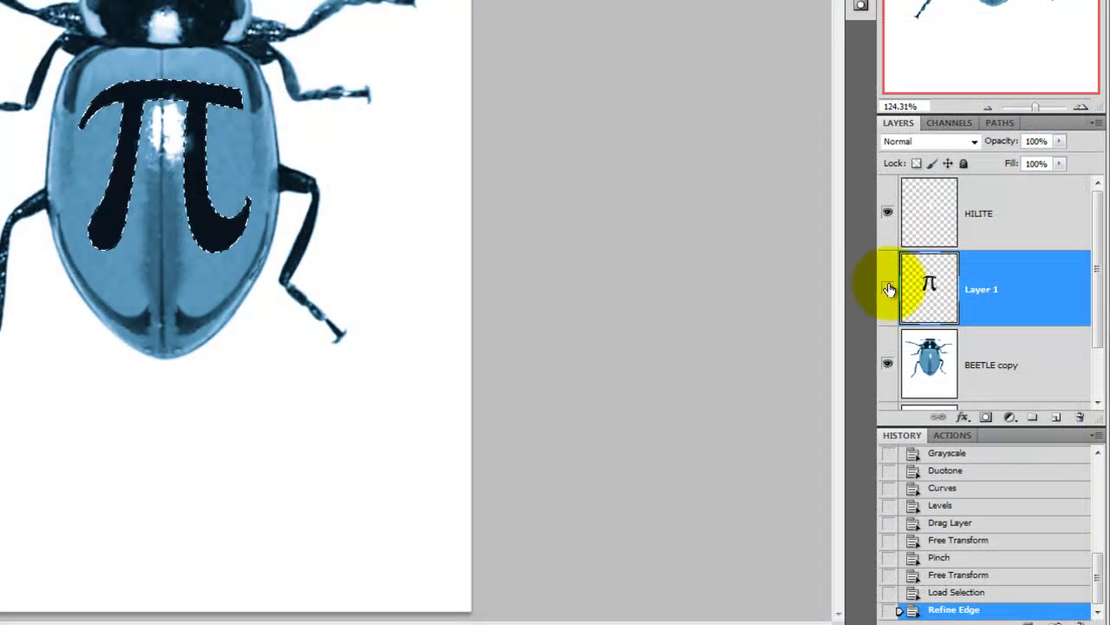
Step: Hide Layer 1 and make BEETLE copy the active layer
left_click(886, 289)
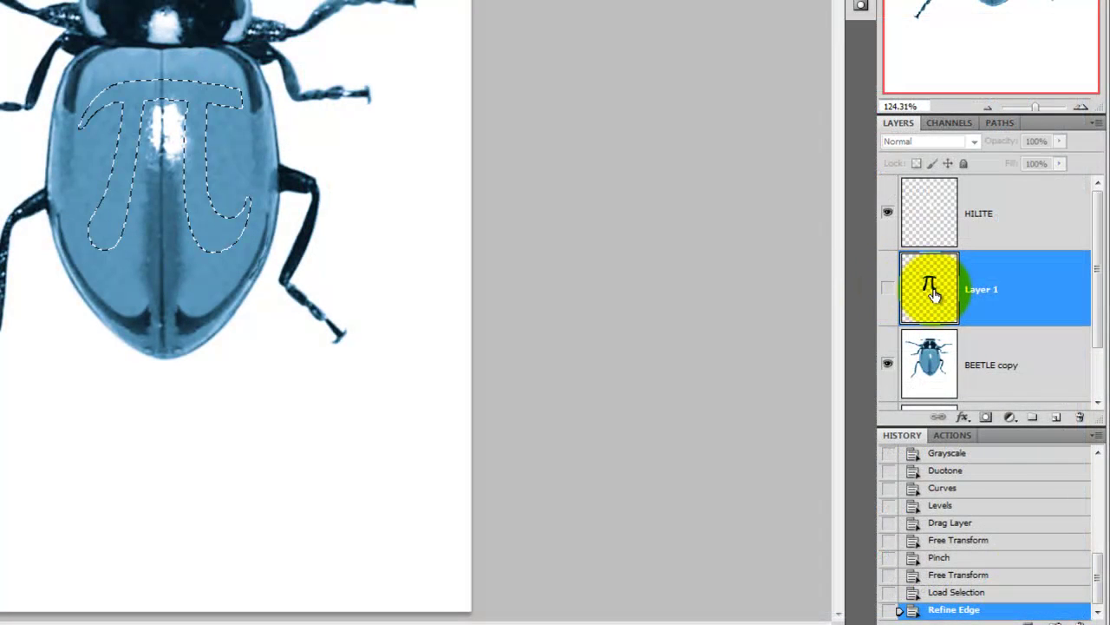
left_click(982, 365)
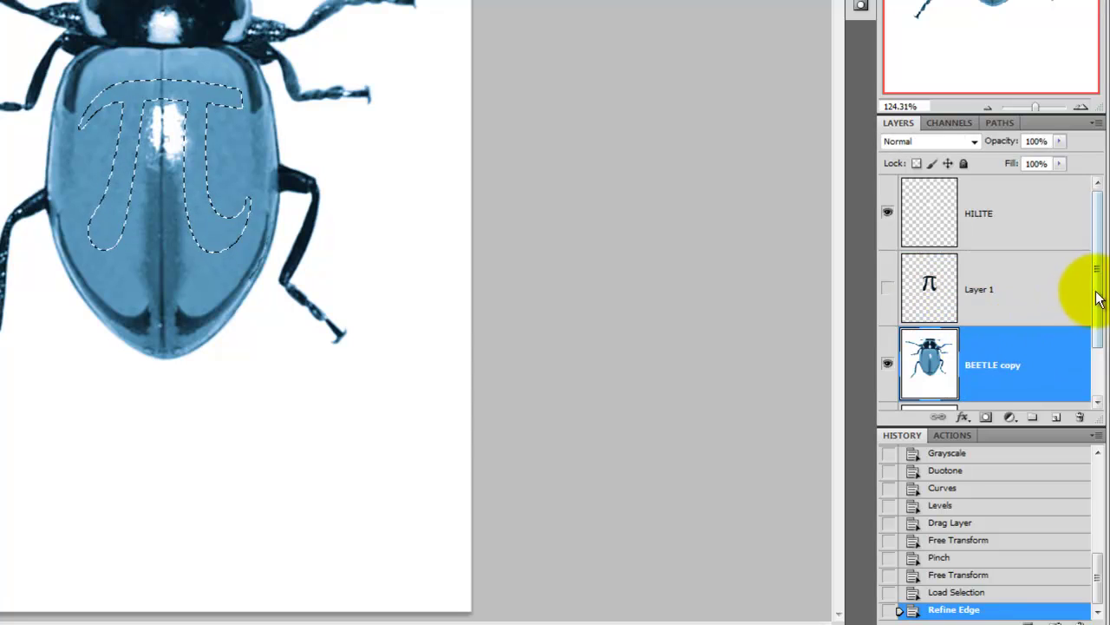
left_click_drag(1099, 292, 1095, 345)
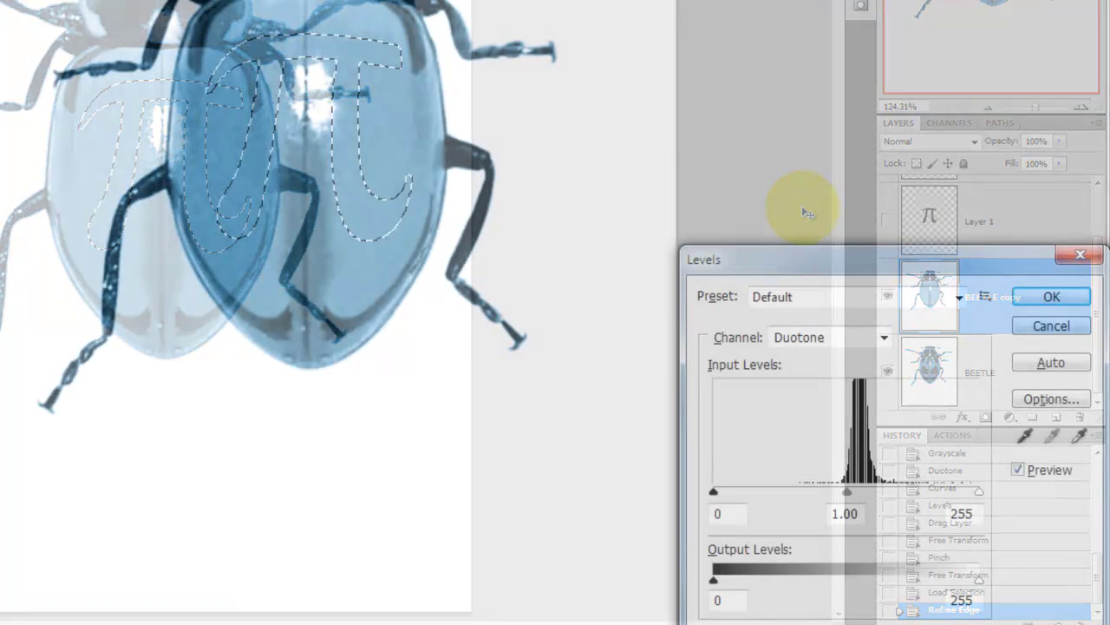
Step: Darken the pi with Levels by lowering output white, raising input black and darkening the midtones
left_click_drag(979, 573, 889, 583)
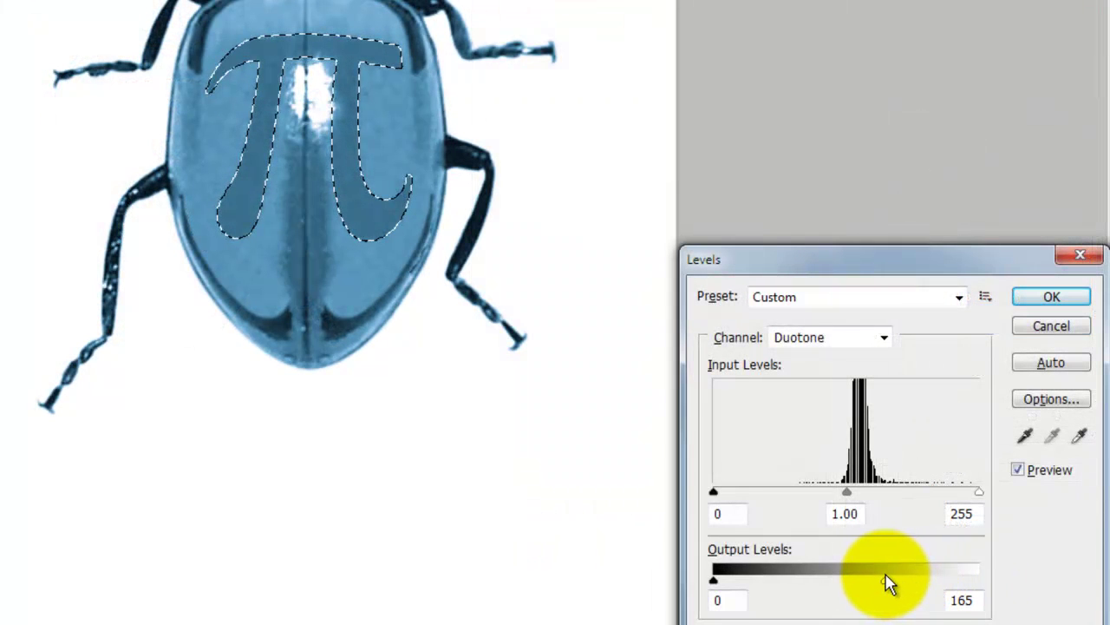
key("Tab")
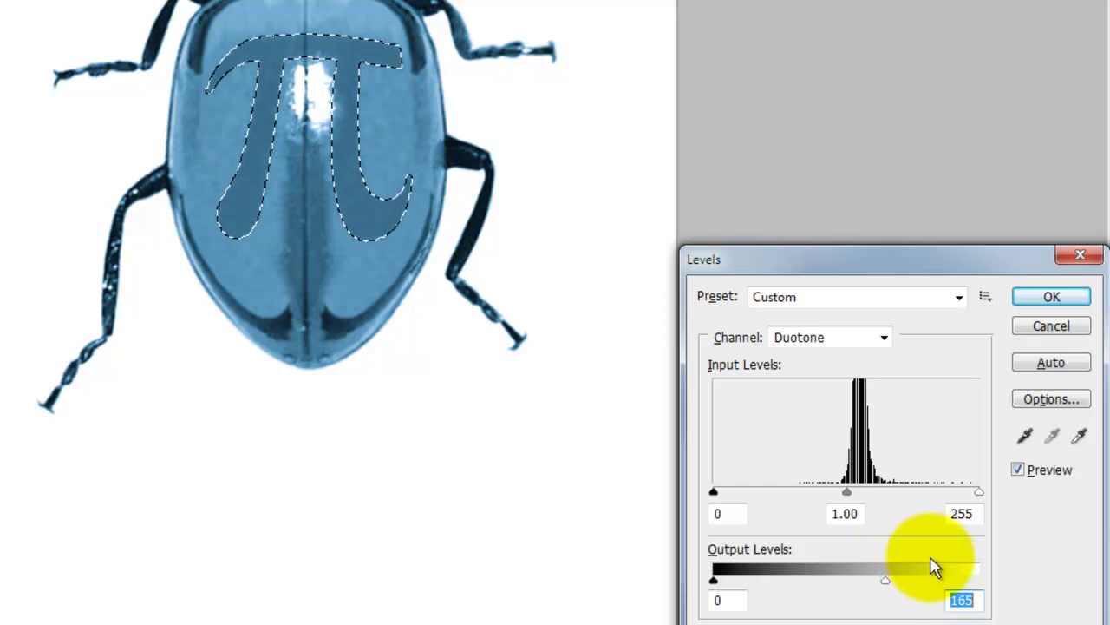
key("BackSpace")
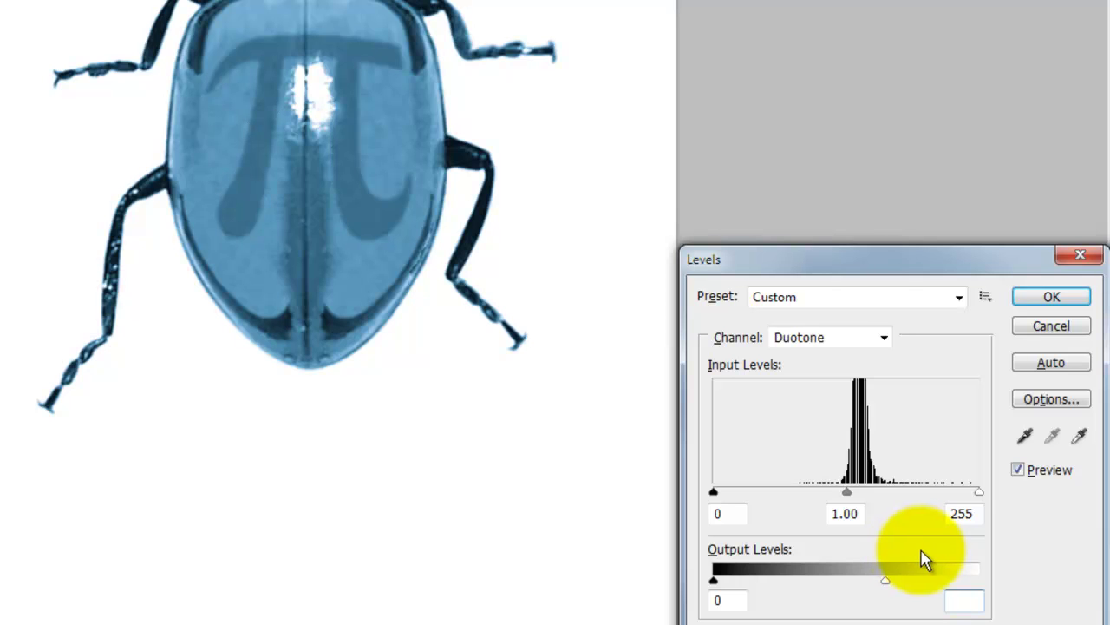
left_click_drag(885, 580, 786, 609)
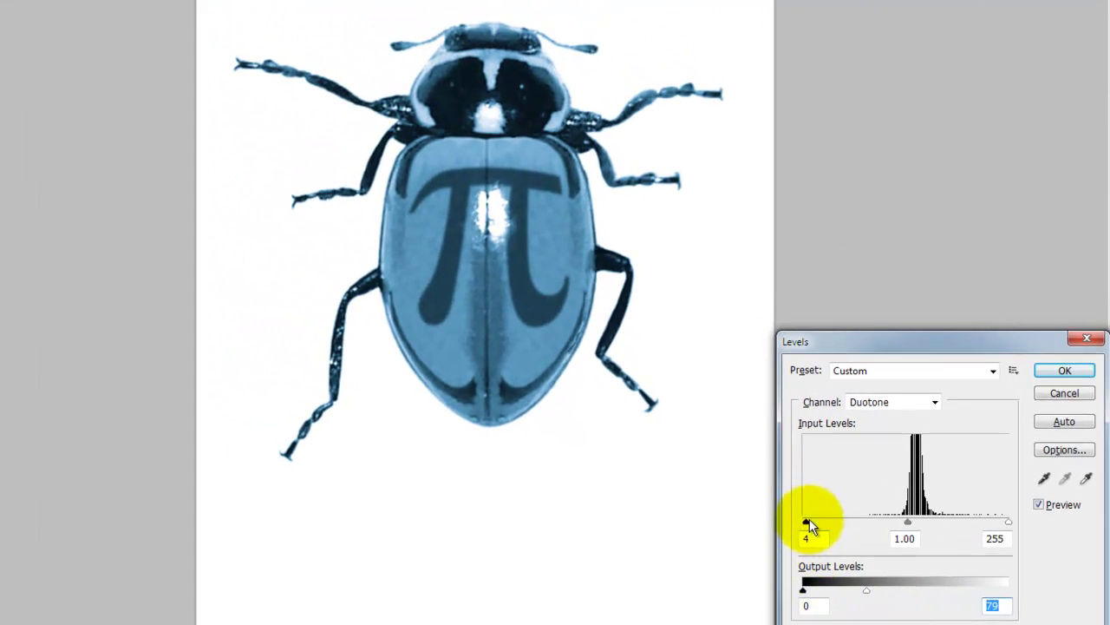
left_click_drag(807, 520, 857, 521)
left_click_drag(937, 517, 961, 521)
left_click_drag(856, 525, 864, 522)
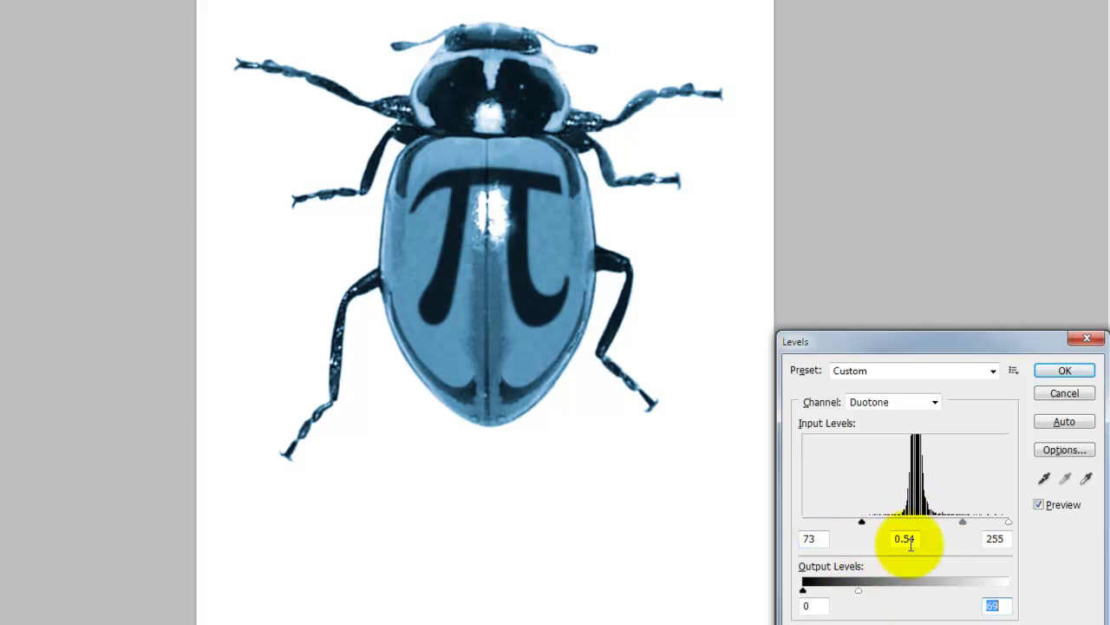
left_click(1076, 370)
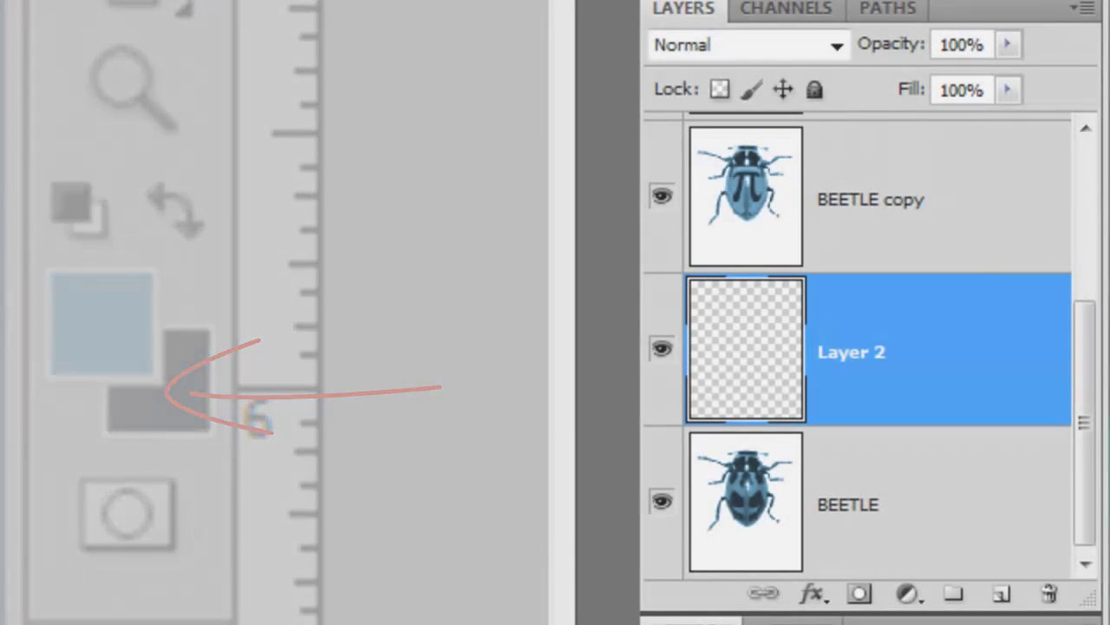
Step: Fill the empty Layer 2 with the dark blue-black colour
left_click(748, 390)
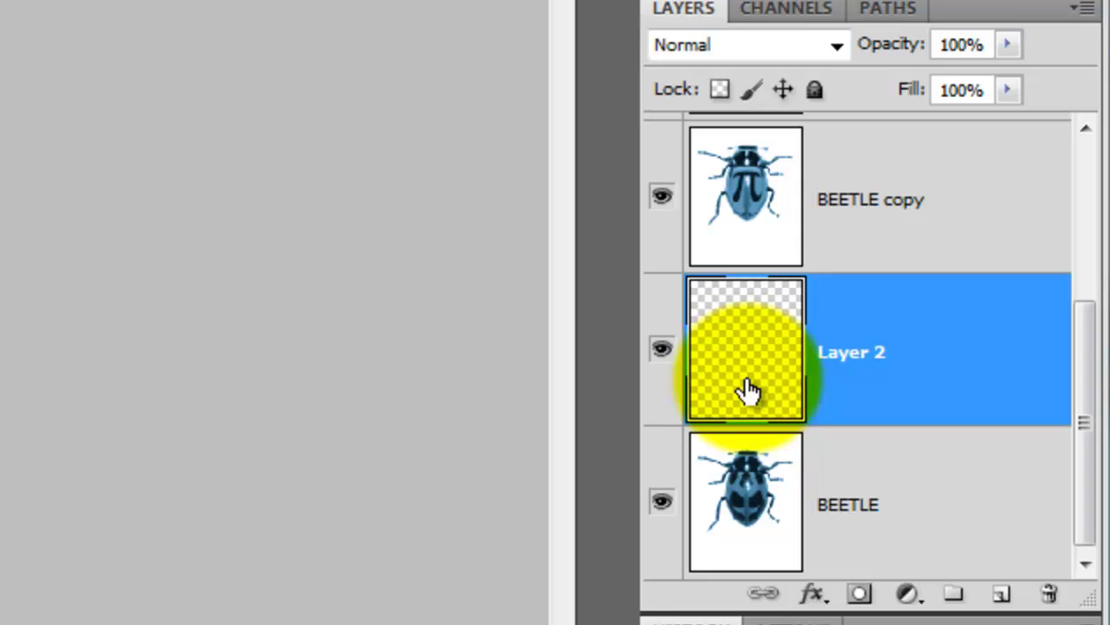
key("alt+BackSpace")
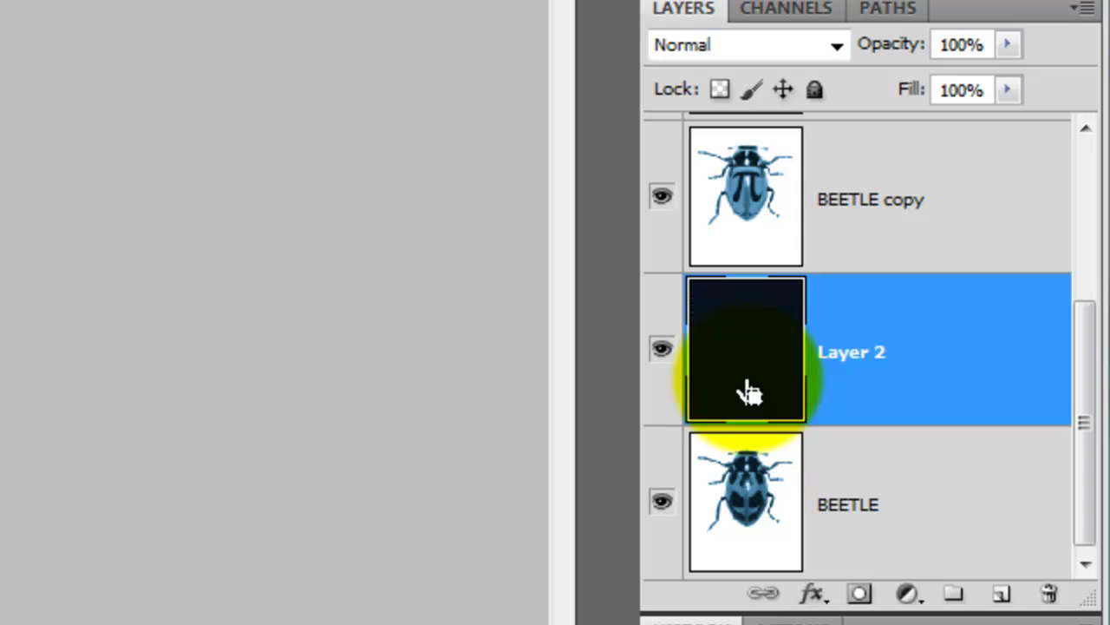
left_click(1098, 293)
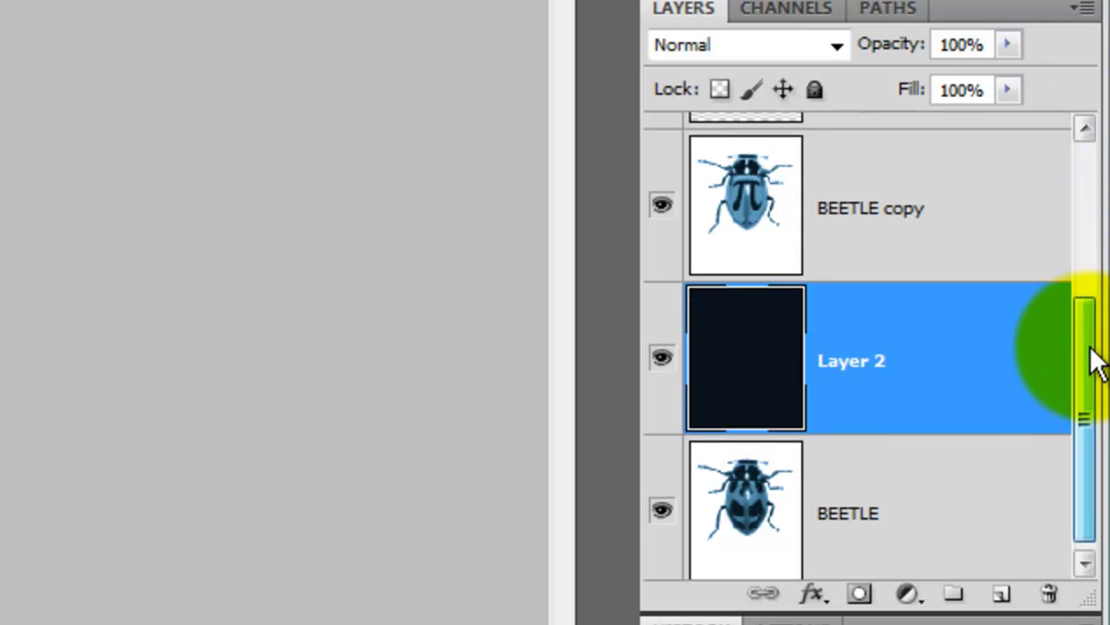
Step: Load the BEETLE channel selection on BEETLE copy and copy the beetle to a new Layer 3
left_click_drag(1098, 293, 1098, 272)
left_click(977, 348)
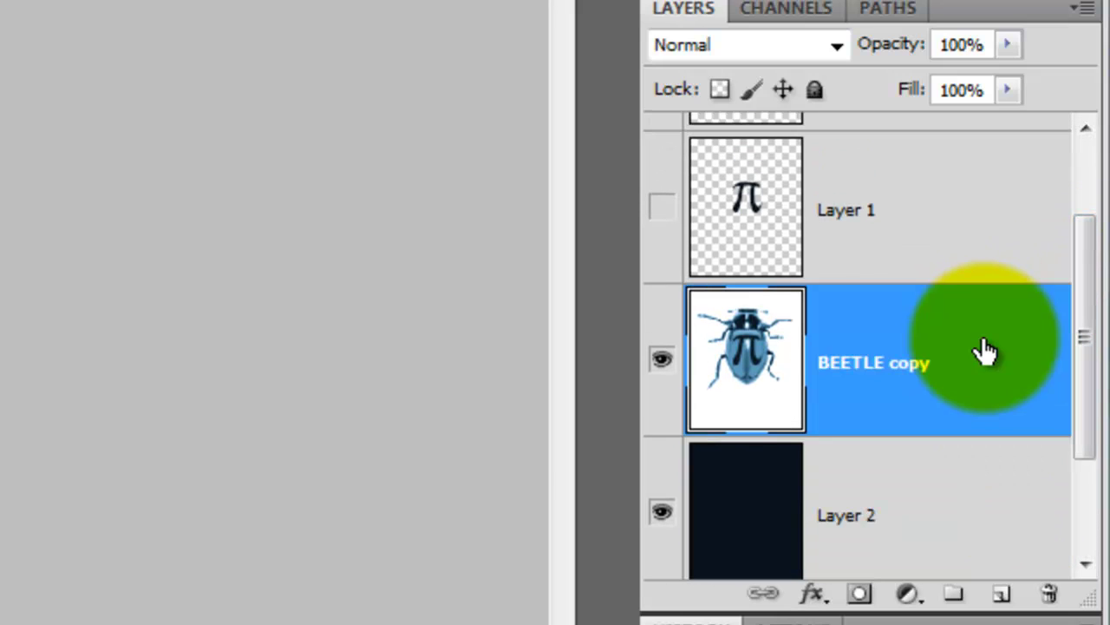
left_click(807, 10)
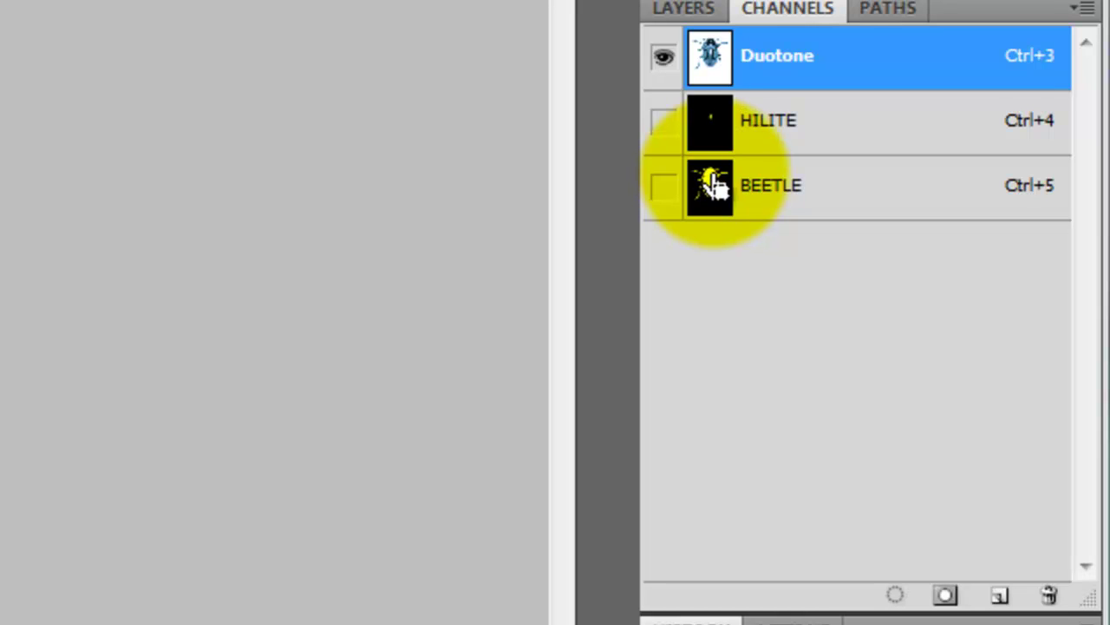
left_click(699, 9)
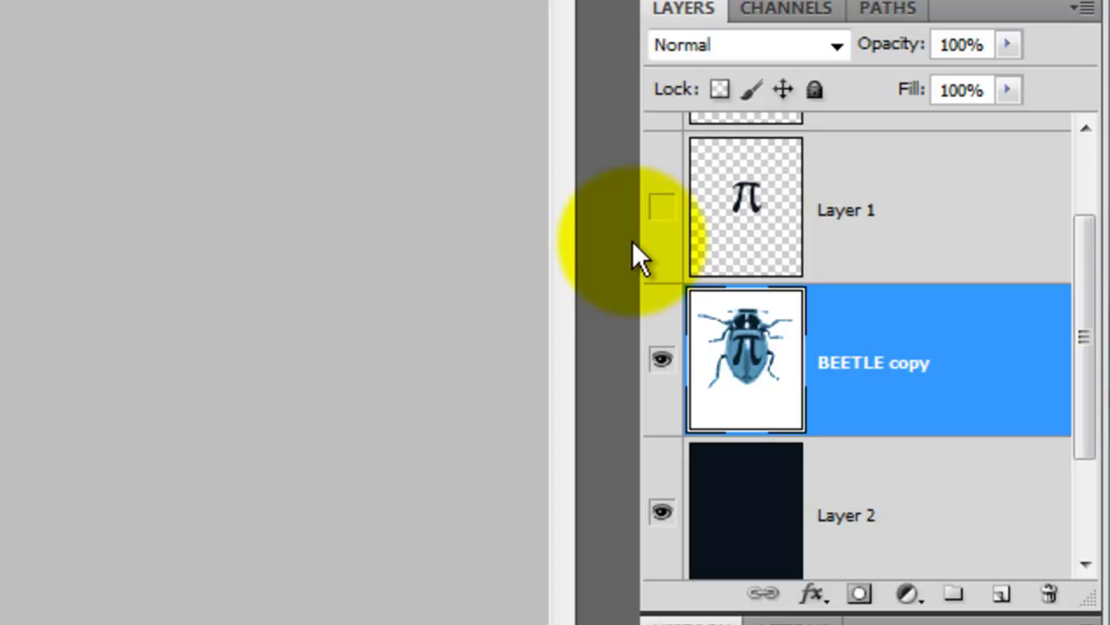
key("ctrl+j")
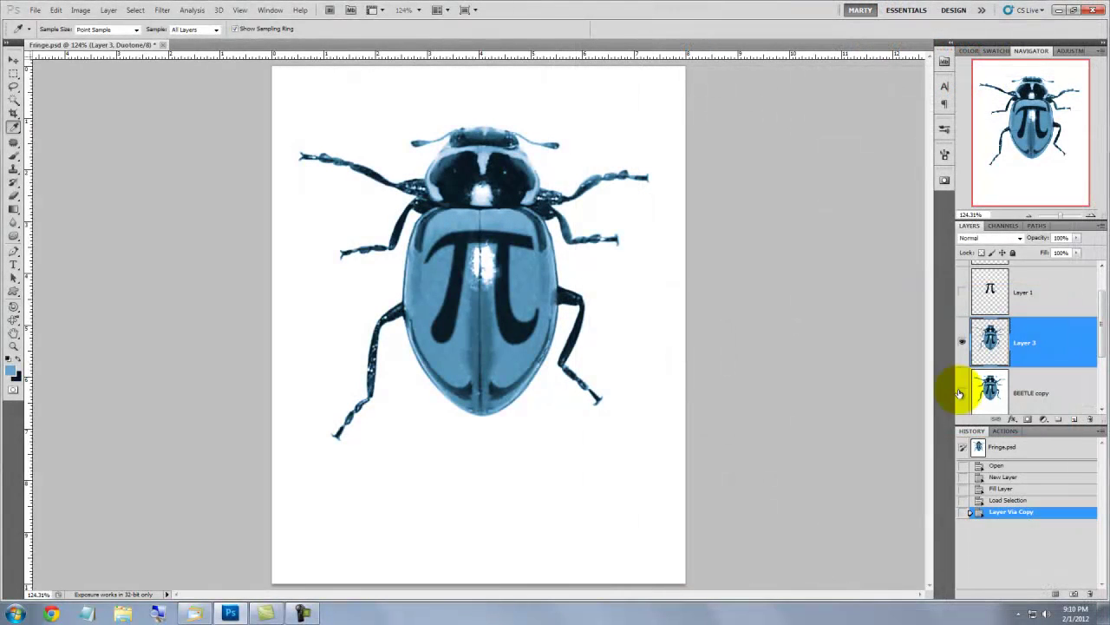
Step: Hide BEETLE copy, move Layer 2 just under Layer 3, and move Layer 1 below Layer 2
left_click(962, 393)
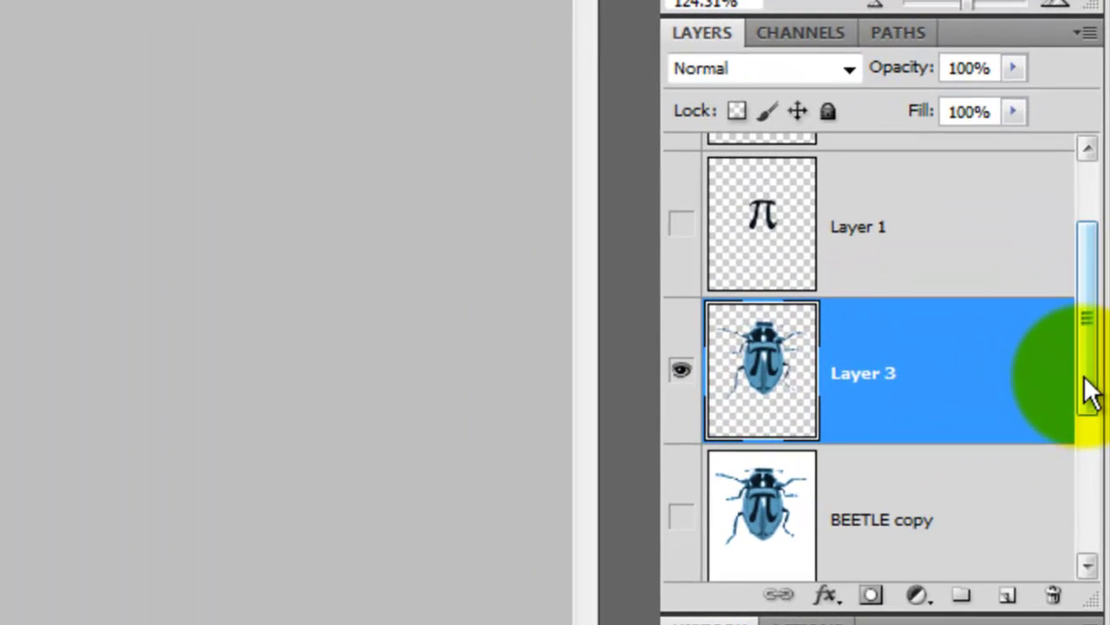
left_click_drag(1100, 346, 1099, 362)
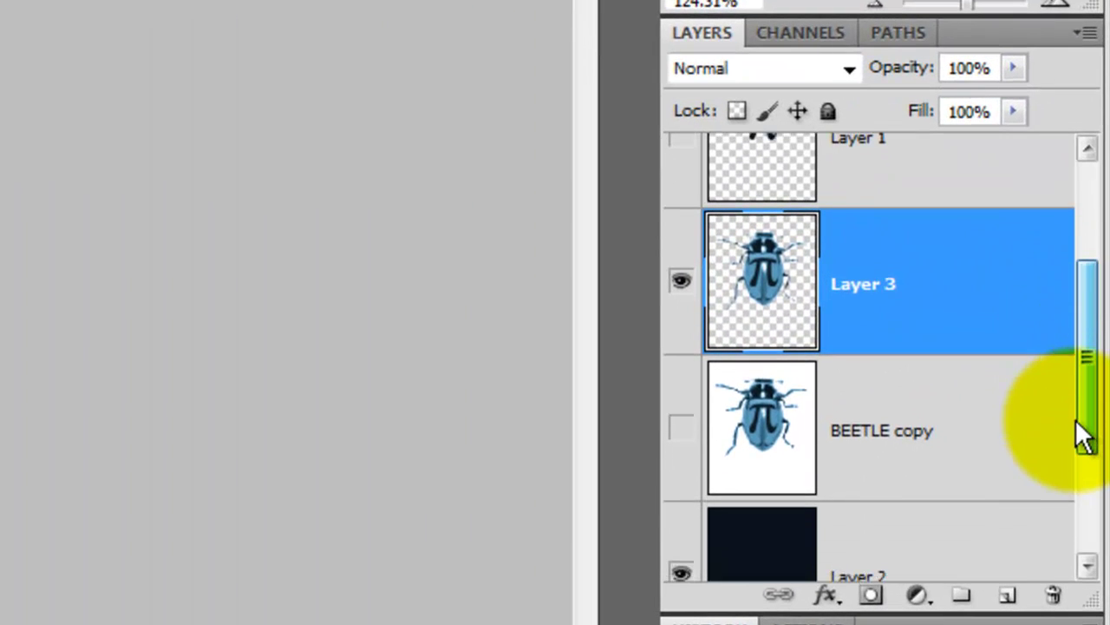
left_click_drag(967, 549, 972, 379)
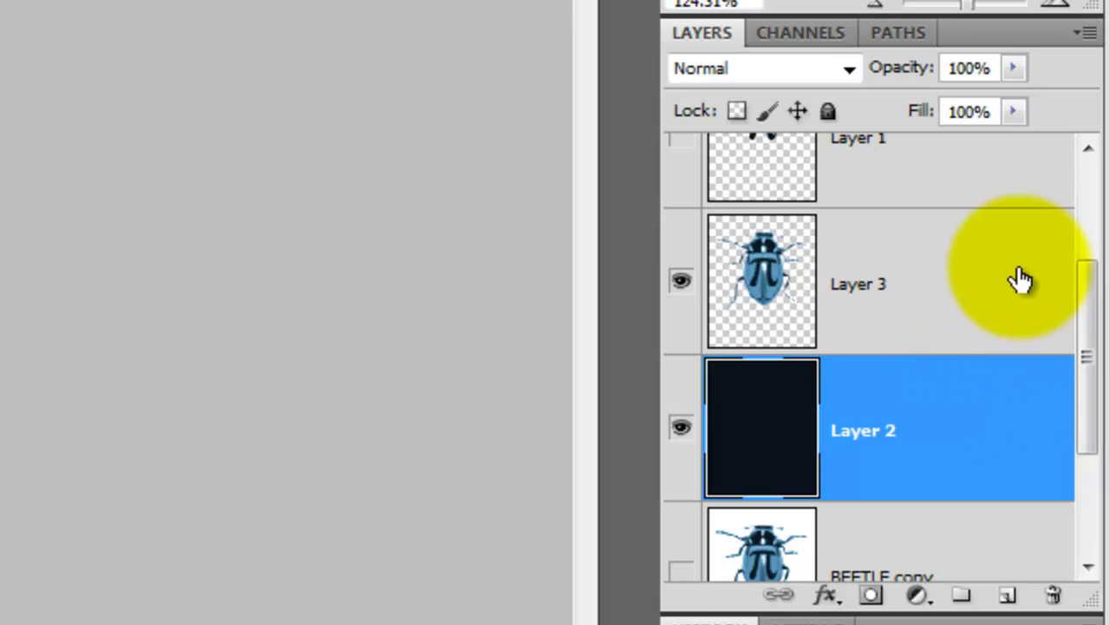
left_click_drag(905, 164, 907, 508)
left_click_drag(1089, 425, 1085, 272)
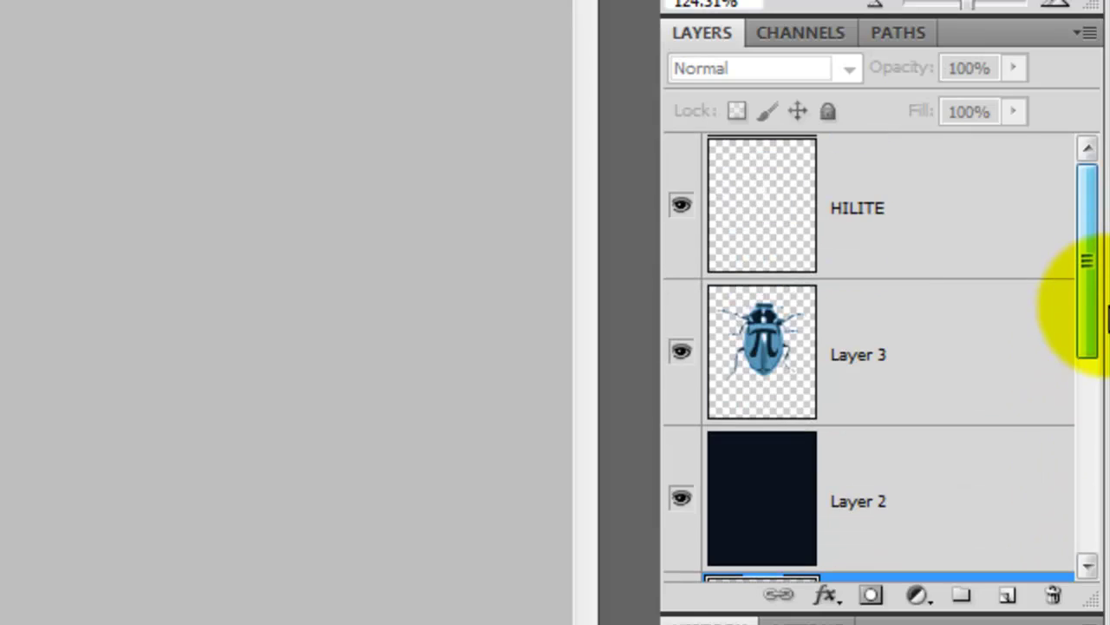
Step: Rename Layer 3 to 'BEETLE PI'
left_click(961, 390)
double_click(887, 354)
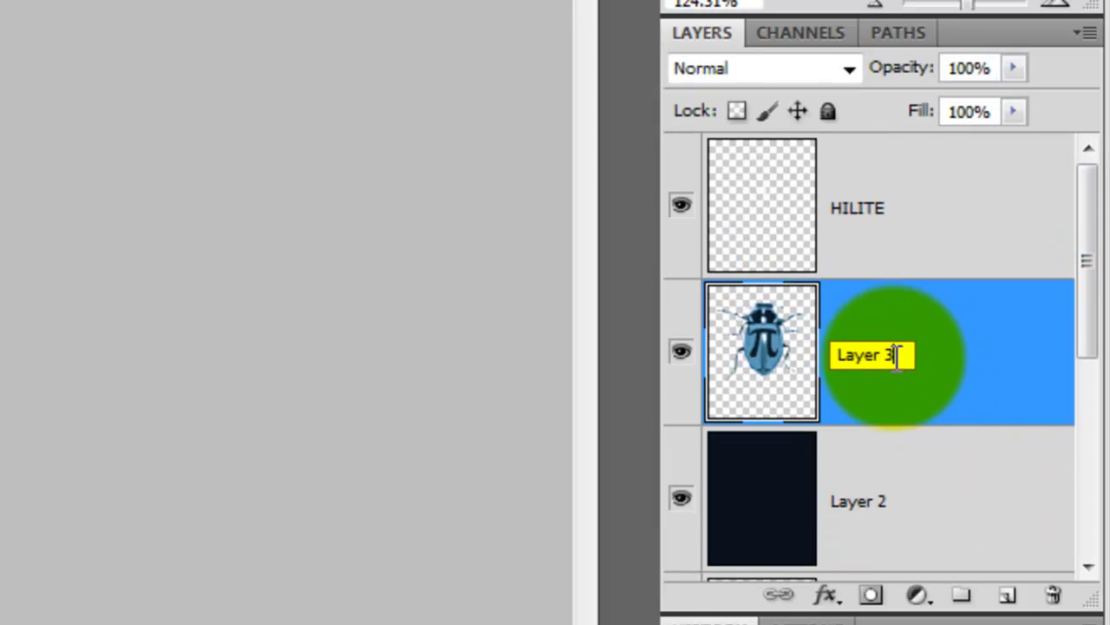
type("BEETLE PI")
key("Return")
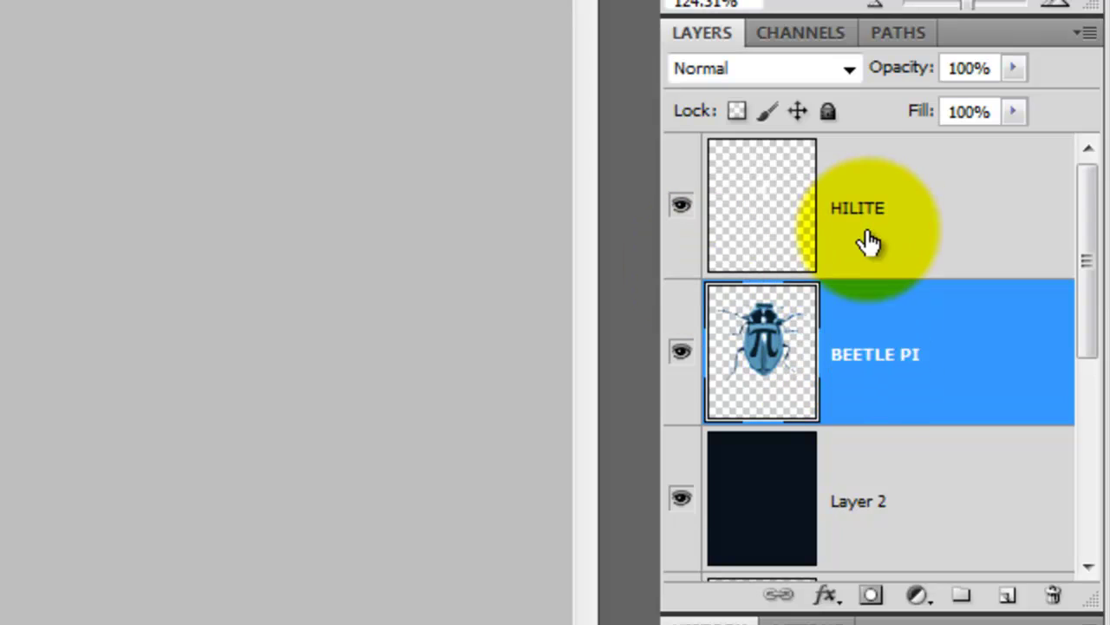
Step: Add an Inner Glow layer style with a slightly increased size
left_click(831, 598)
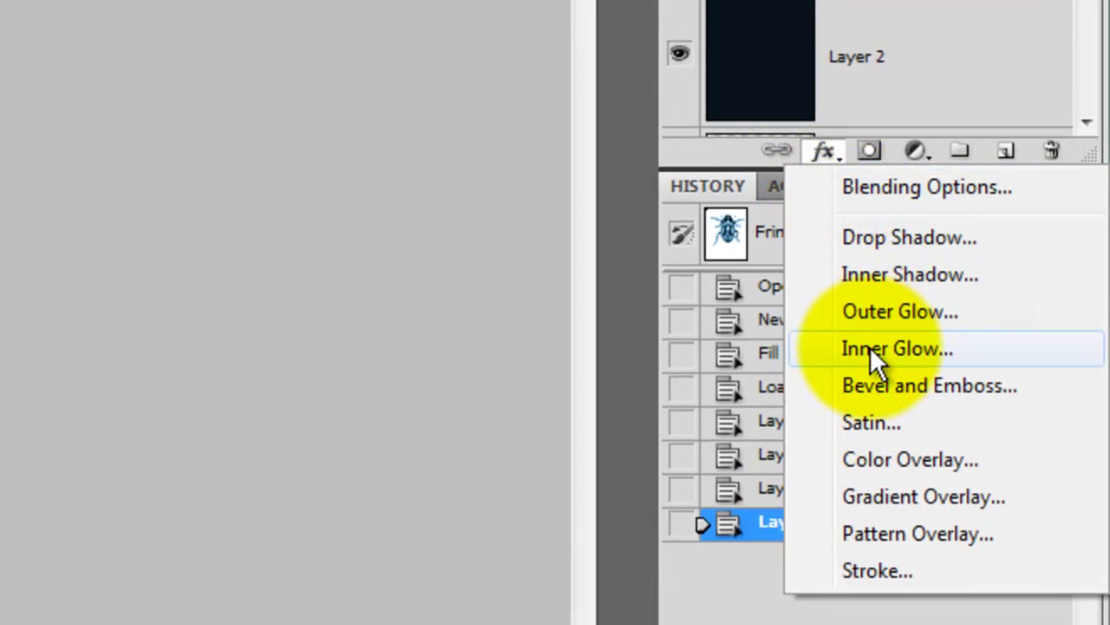
left_click(870, 347)
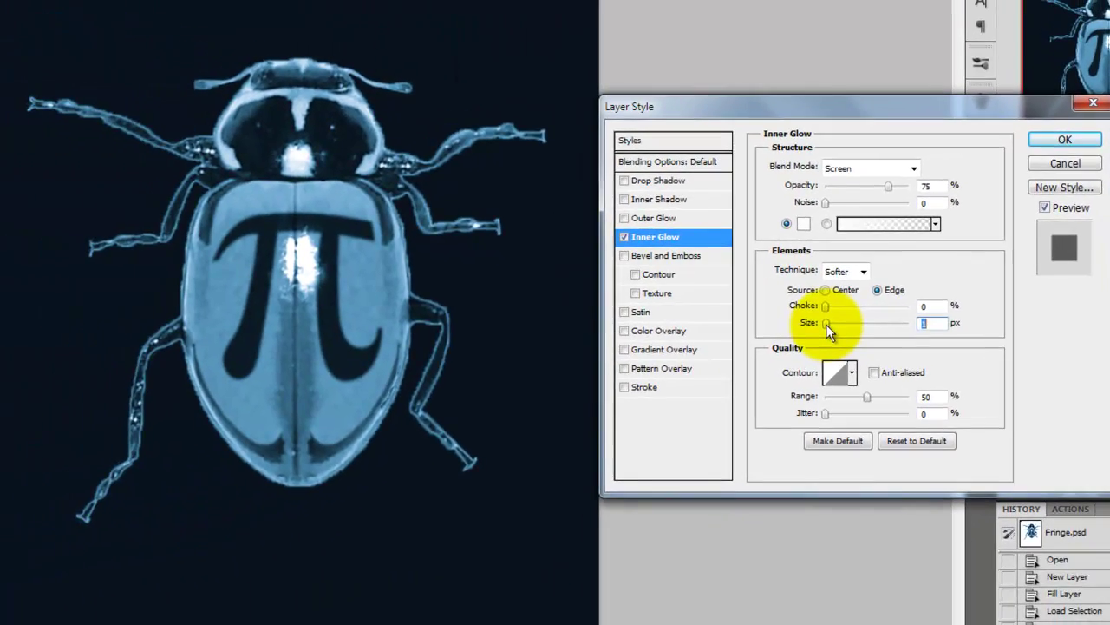
left_click_drag(766, 338, 782, 341)
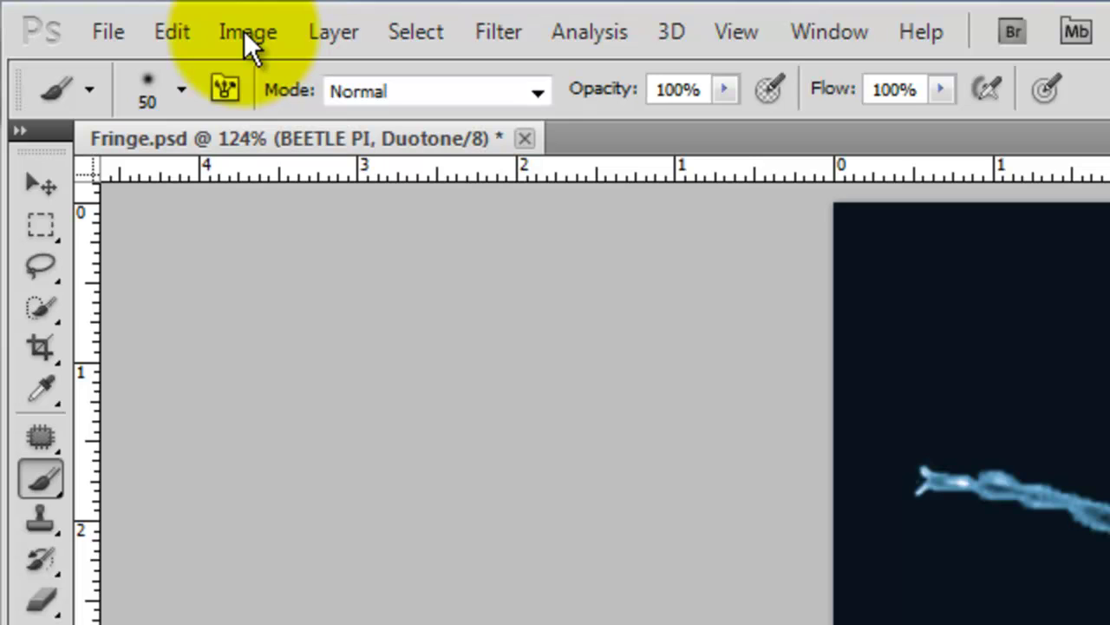
Step: Convert the document's colour mode from Duotone to RGB Color
left_click(244, 30)
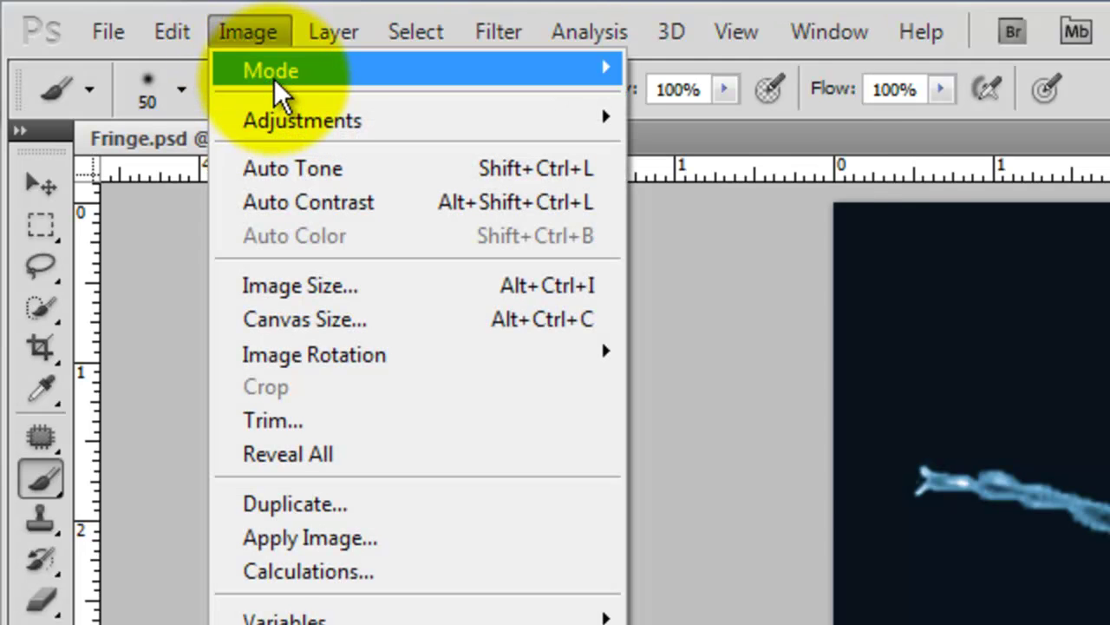
mouse_move(302, 69)
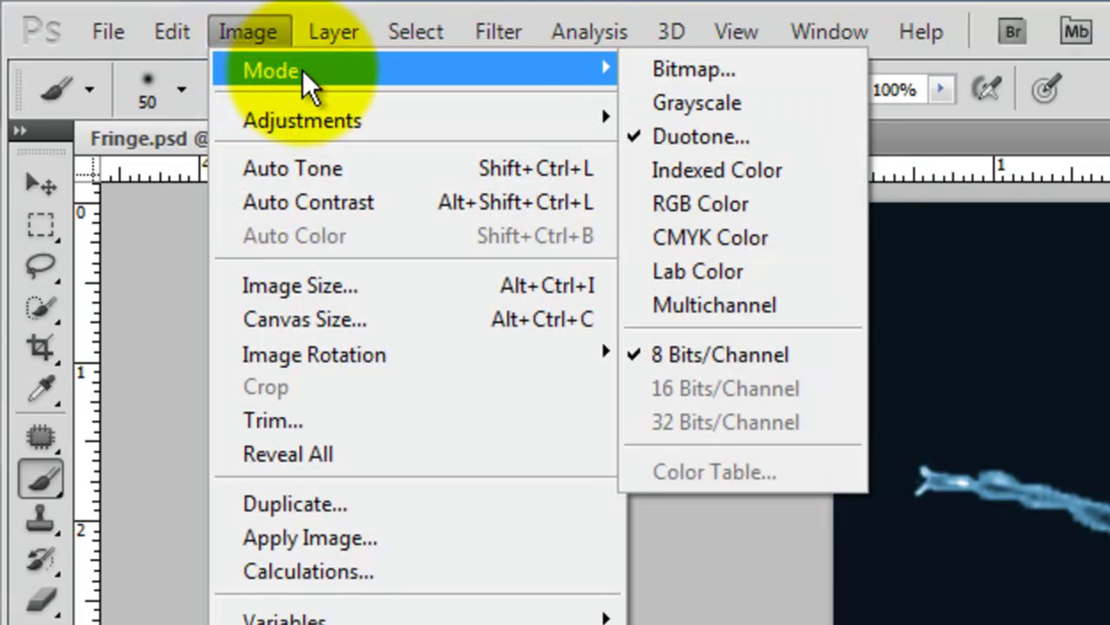
left_click(698, 206)
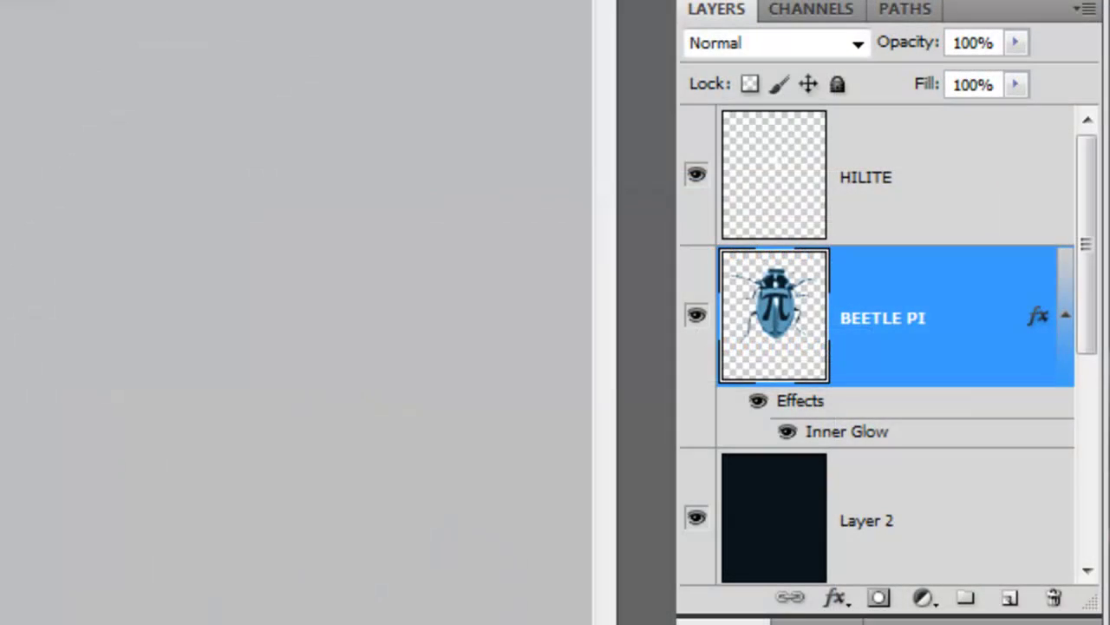
Step: Merge the beetle layers, copy the BEETLE-channel cut-out to Layer 4, and add an empty Layer 5
left_click(382, 343)
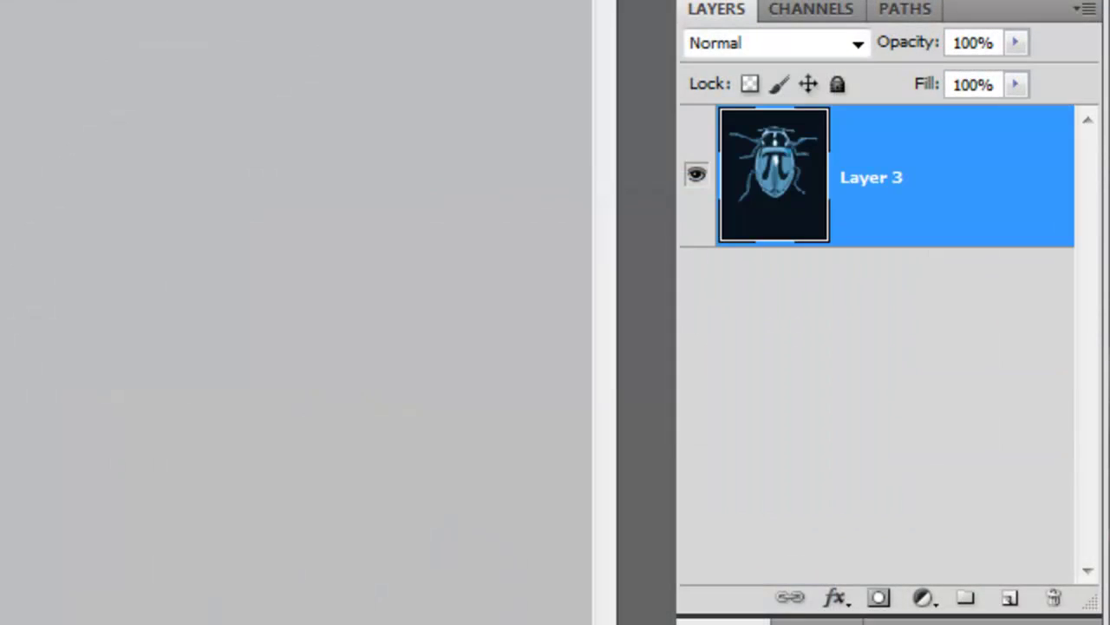
left_click(811, 9)
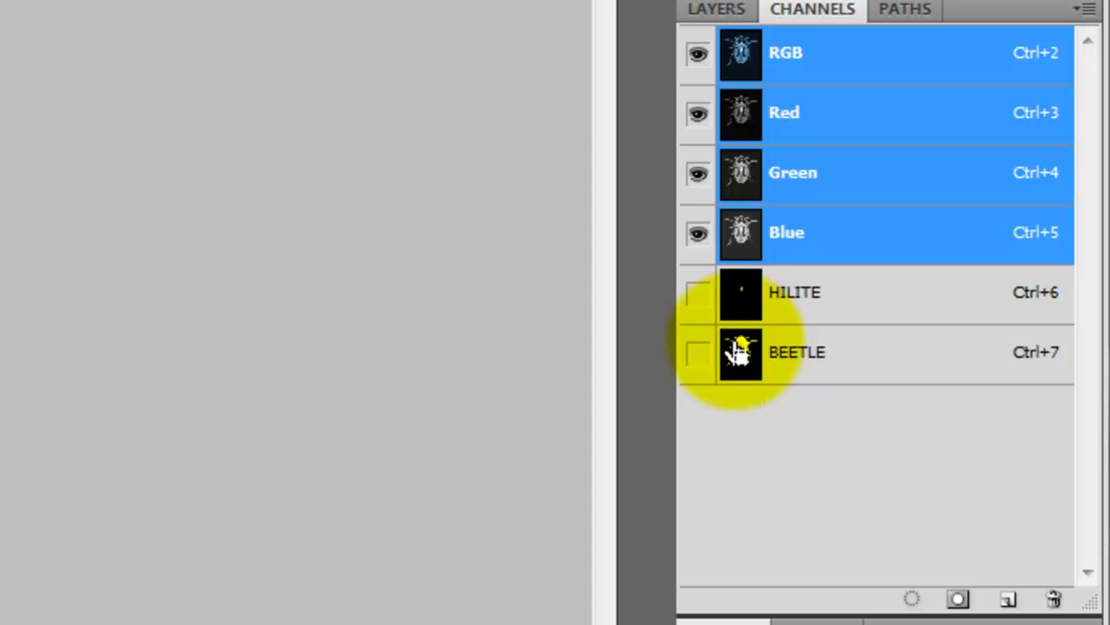
left_click(717, 8)
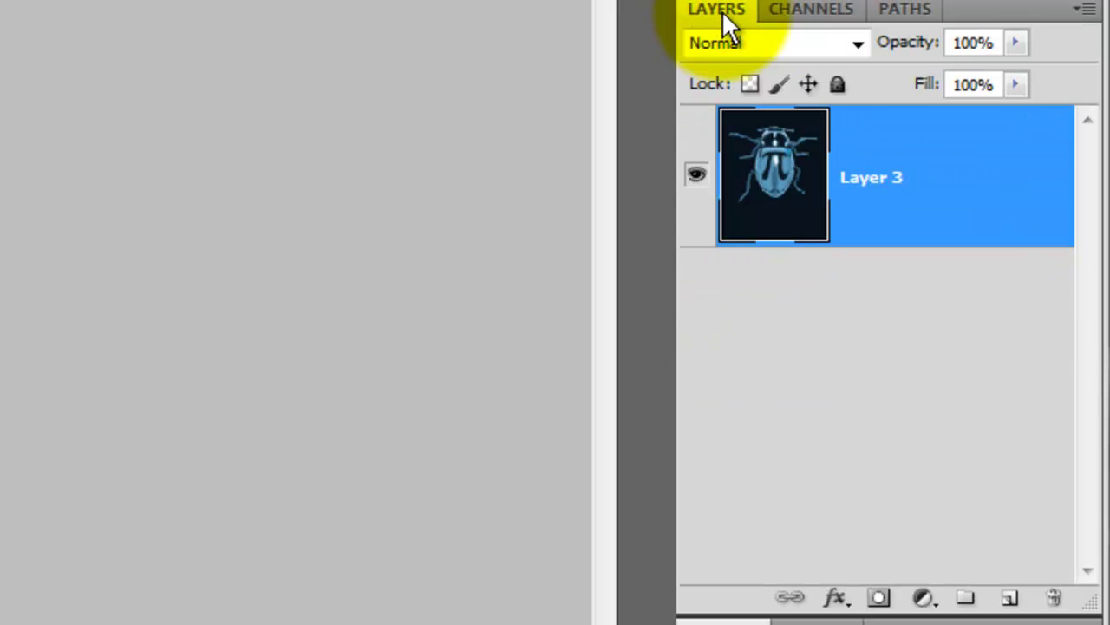
left_click(905, 180)
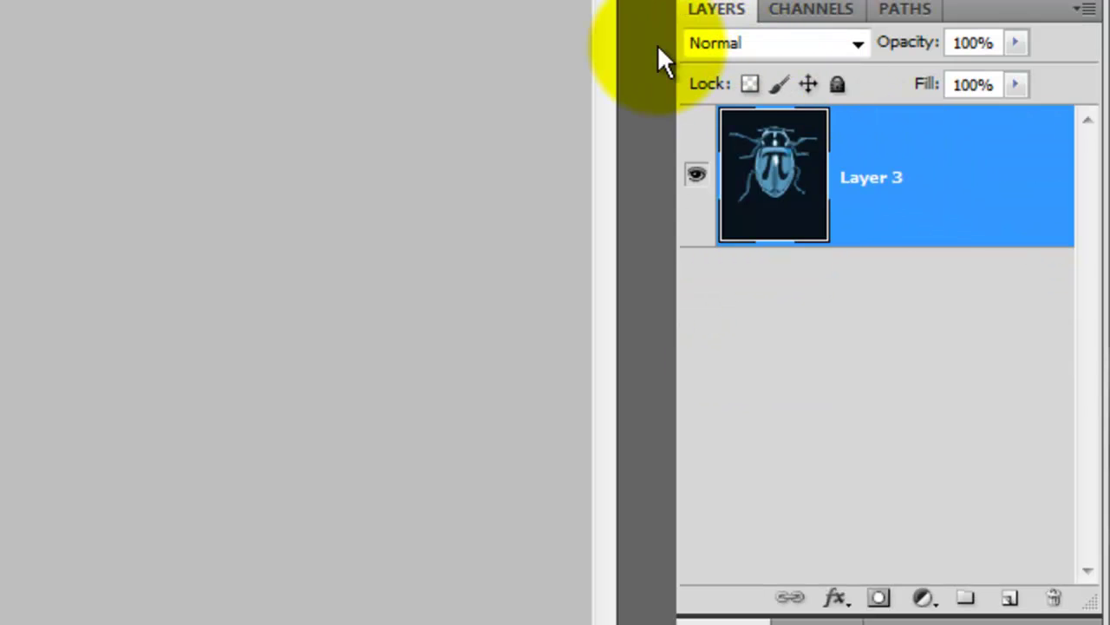
key("ctrl+j")
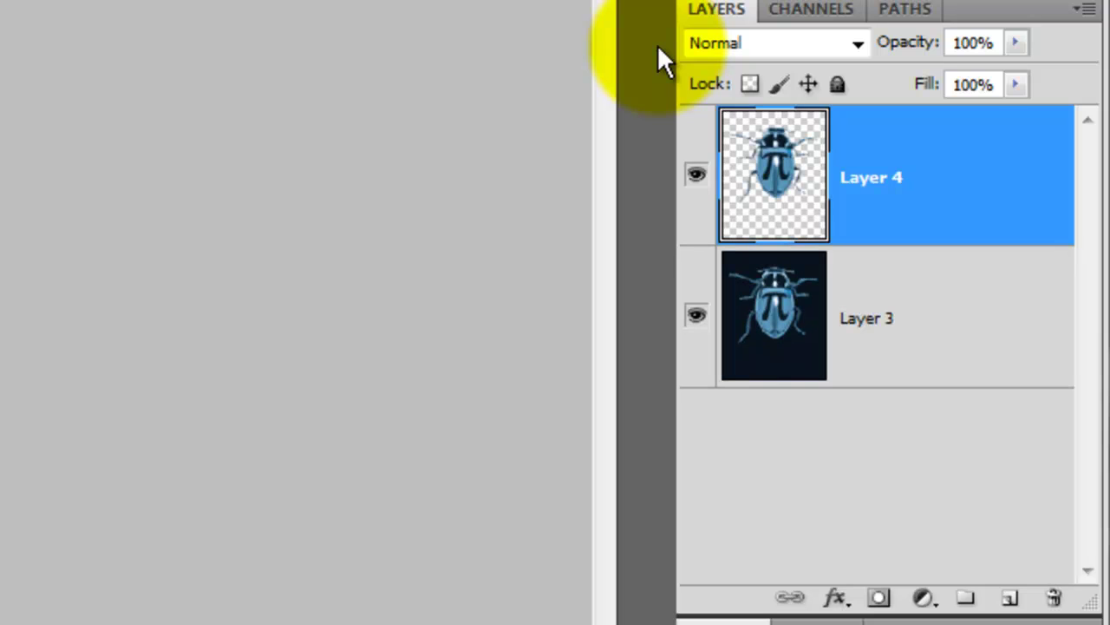
left_click(1010, 598)
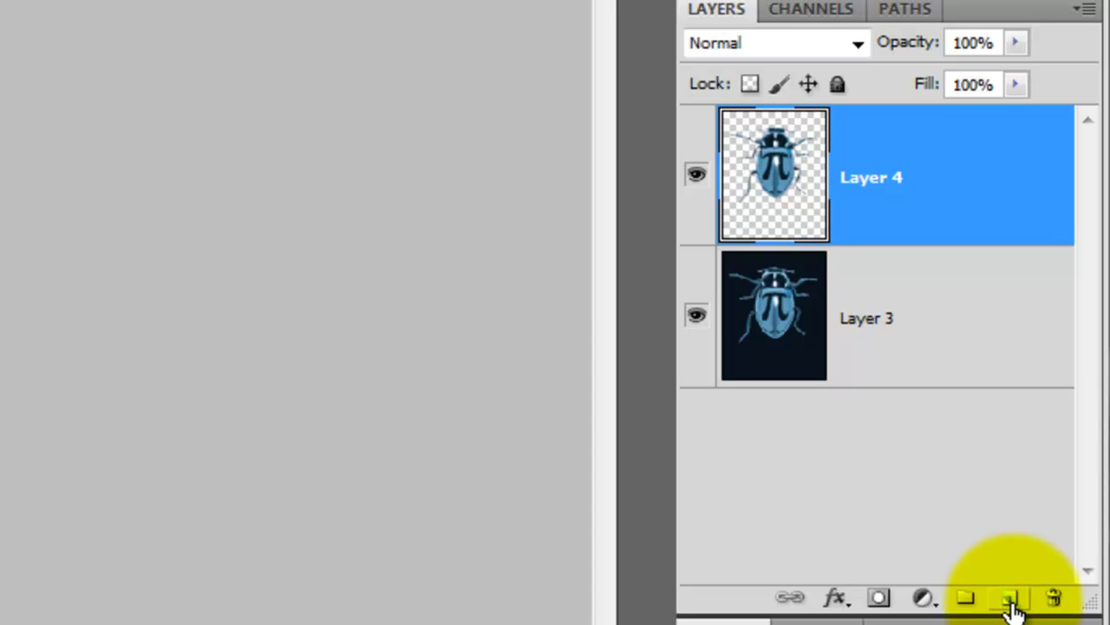
left_click(1011, 601)
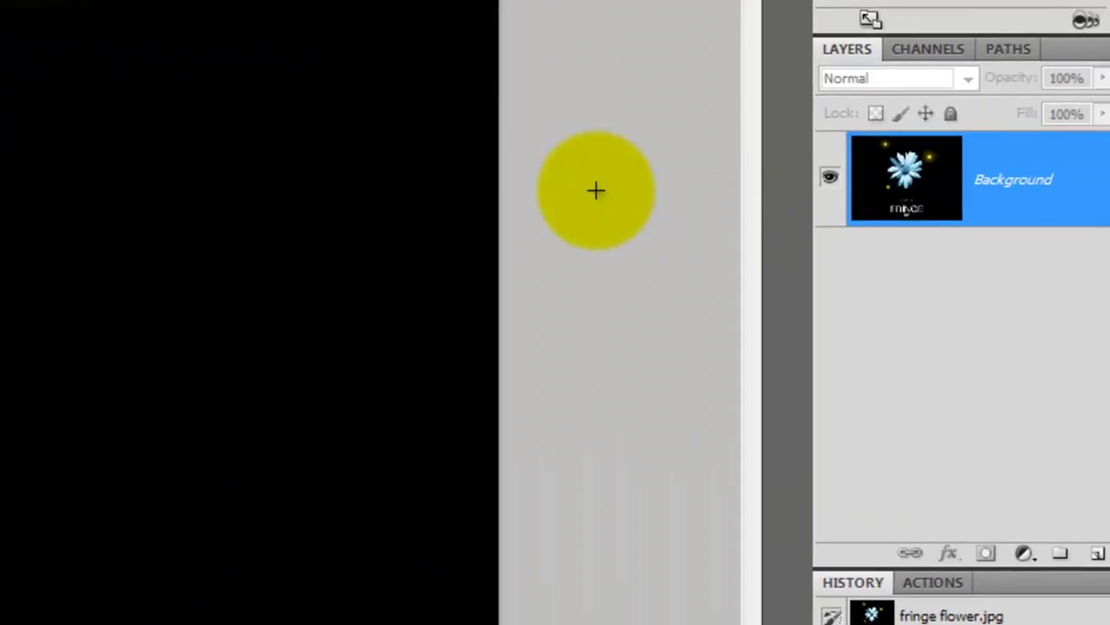
Step: Copy the flower poster's FRINGE title block onto a layer and drag it into Fringe.psd as Layer 6
key("ctrl+j")
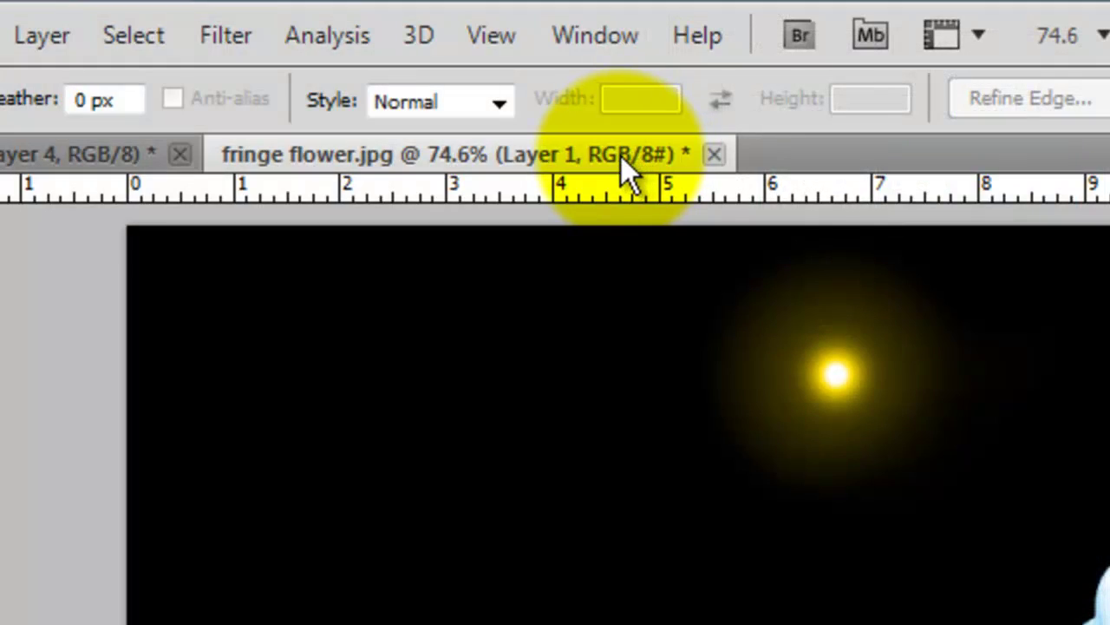
left_click_drag(621, 156, 538, 447)
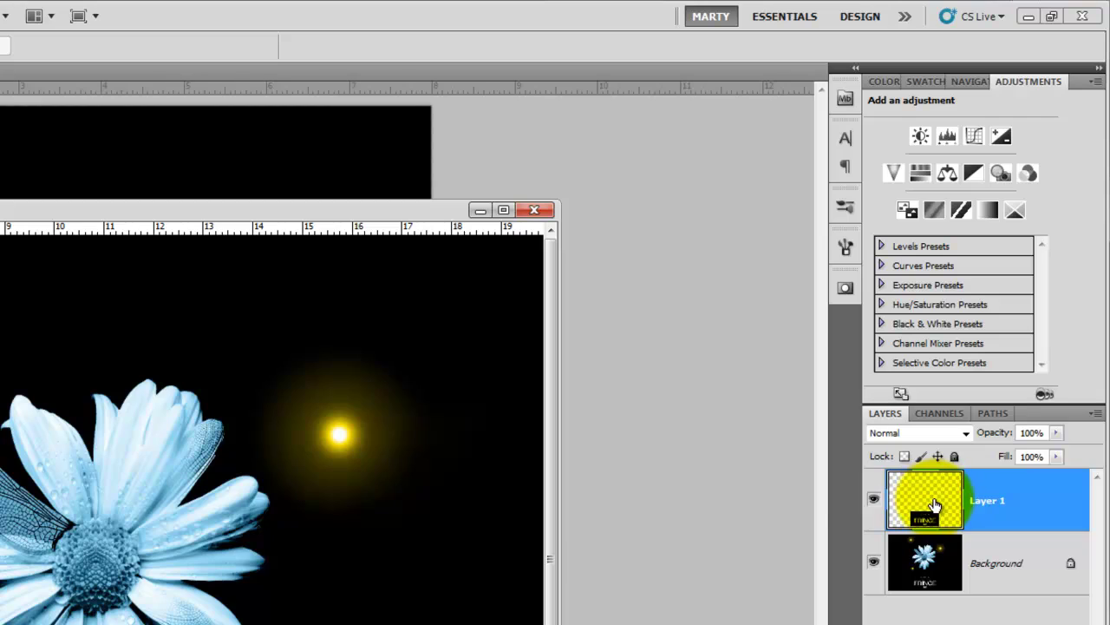
left_click_drag(935, 506, 164, 177)
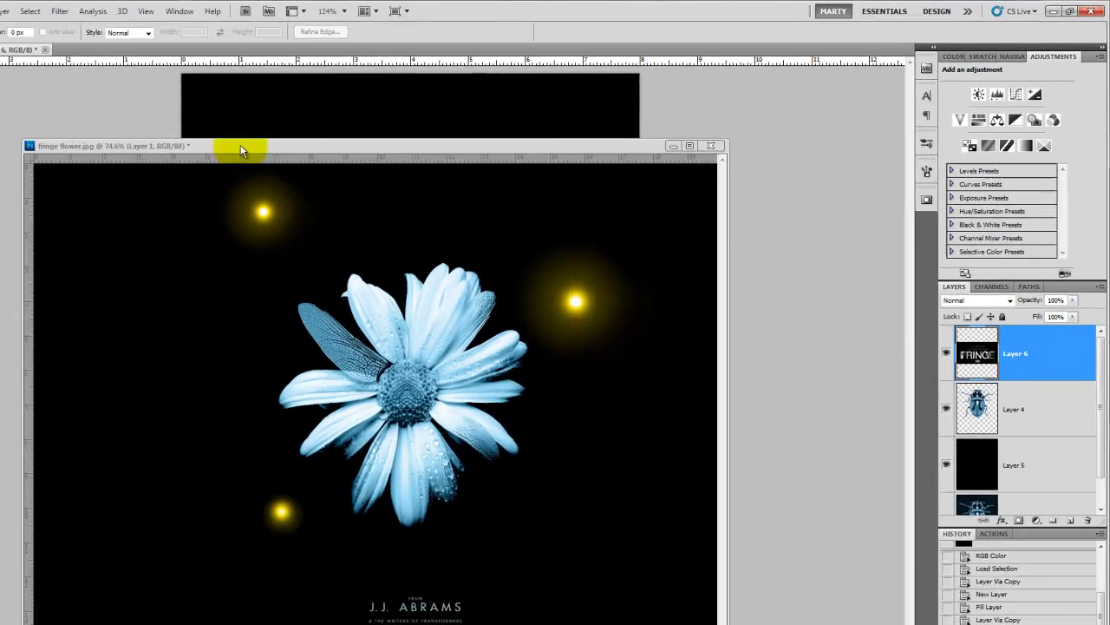
left_click(289, 131)
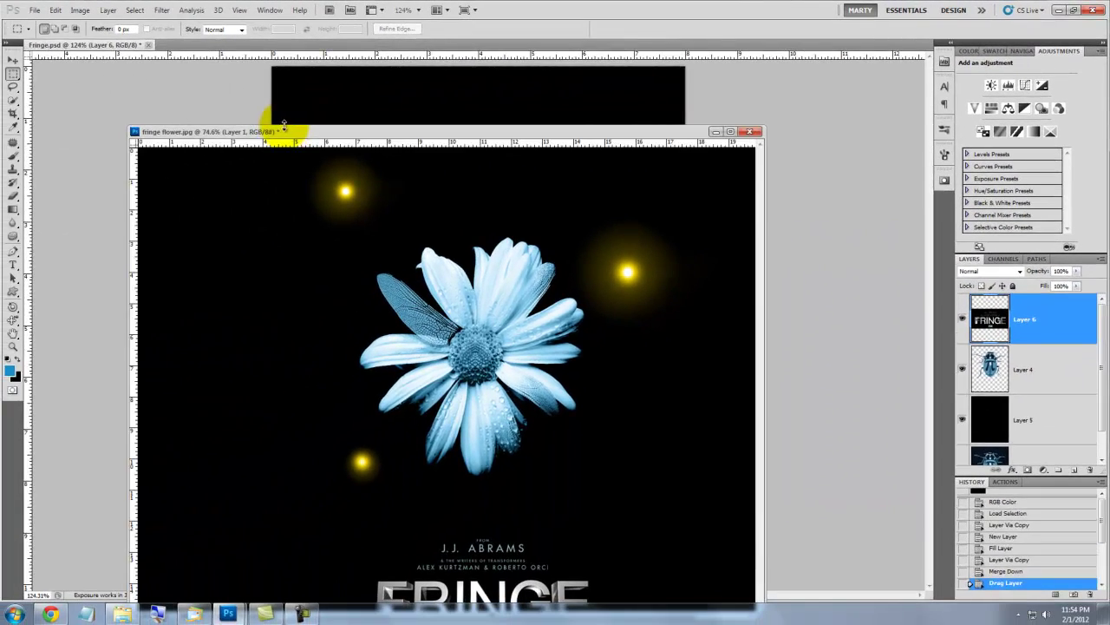
left_click_drag(289, 132, 315, 43)
Step: Enlarge the FRINGE title block on Layer 6 and place it beneath the beetle
left_click(98, 45)
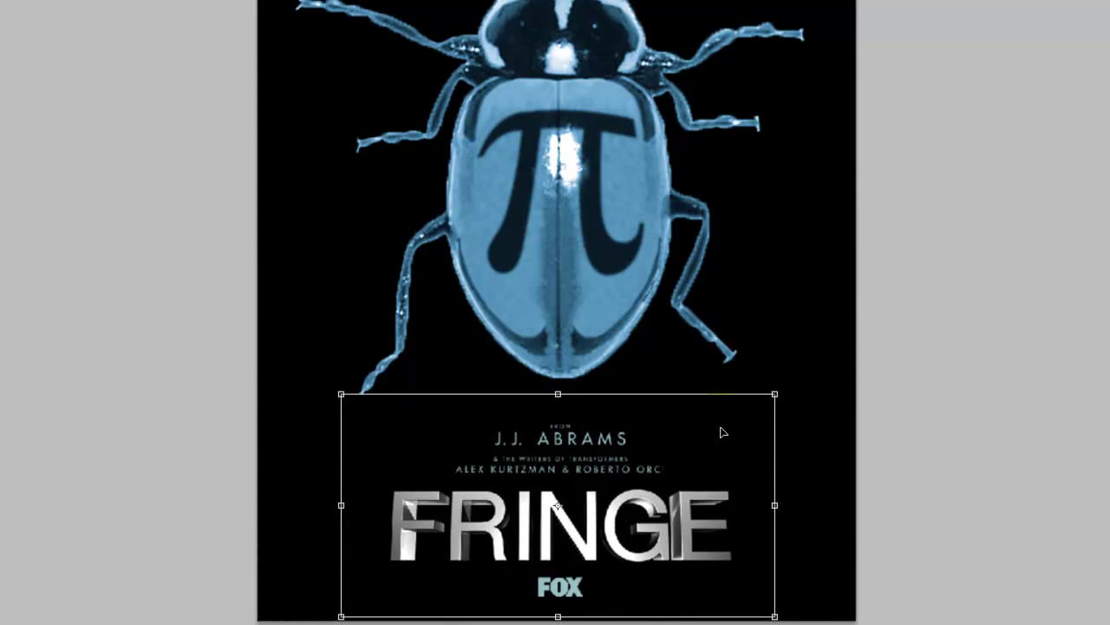
key("Return")
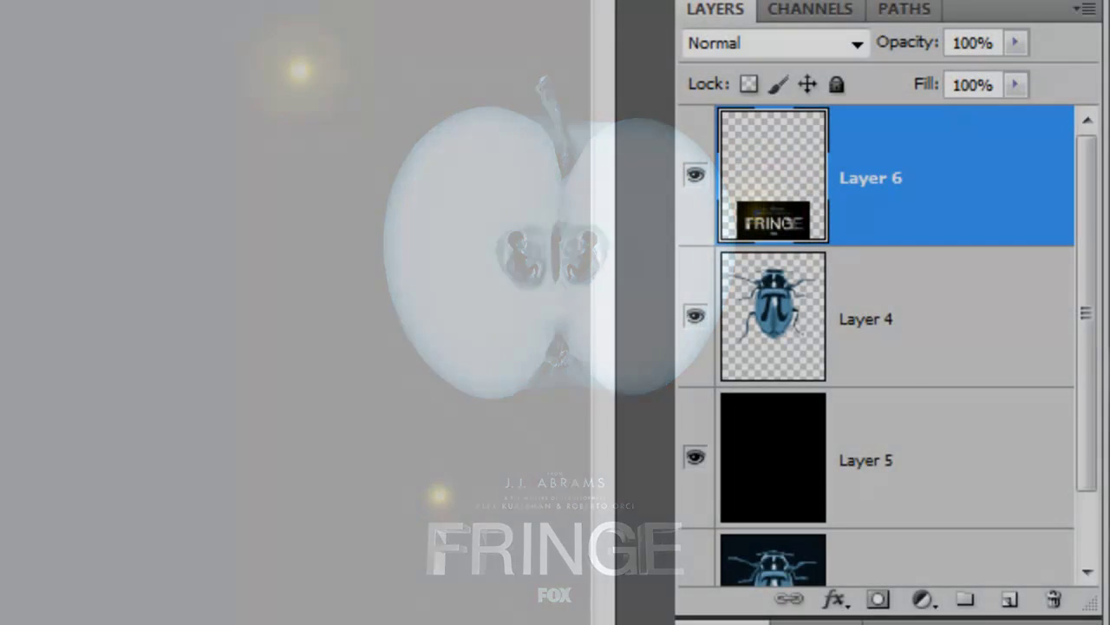
Step: Add empty Layer 7 above Layer 5, sample the orb yellow from the flower image, and use a 175 brush
left_click(900, 467)
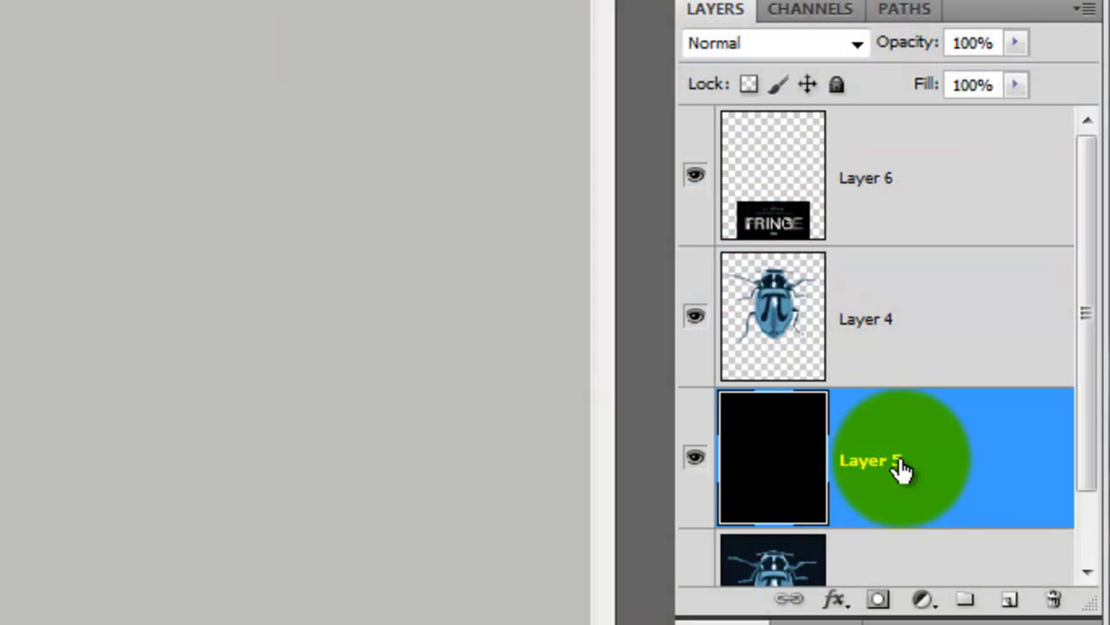
left_click(1012, 602)
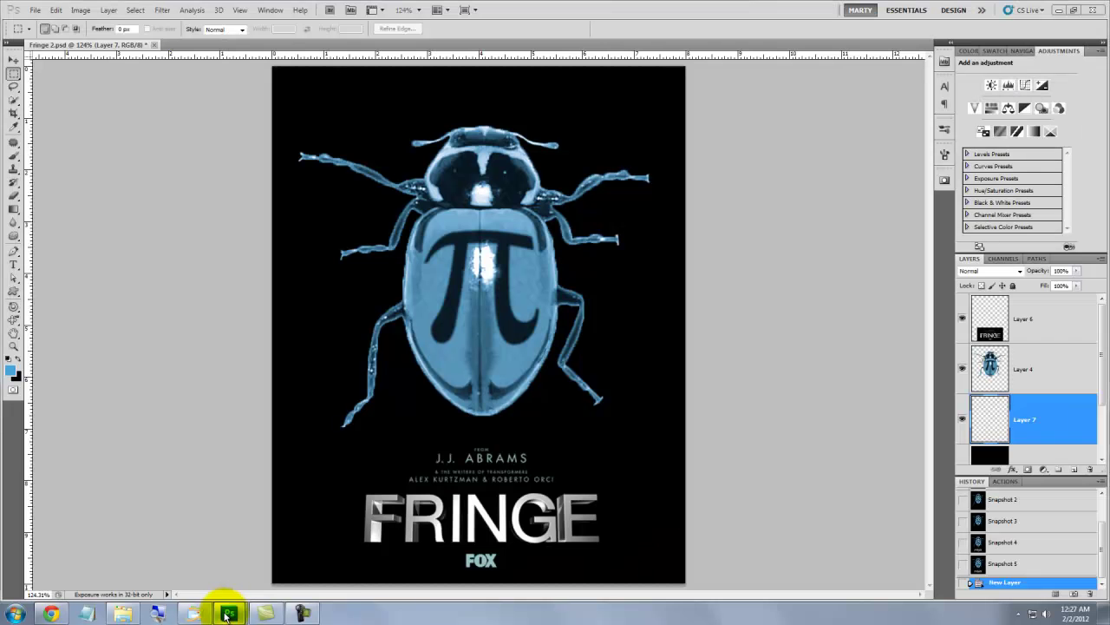
mouse_move(223, 610)
left_click(292, 559)
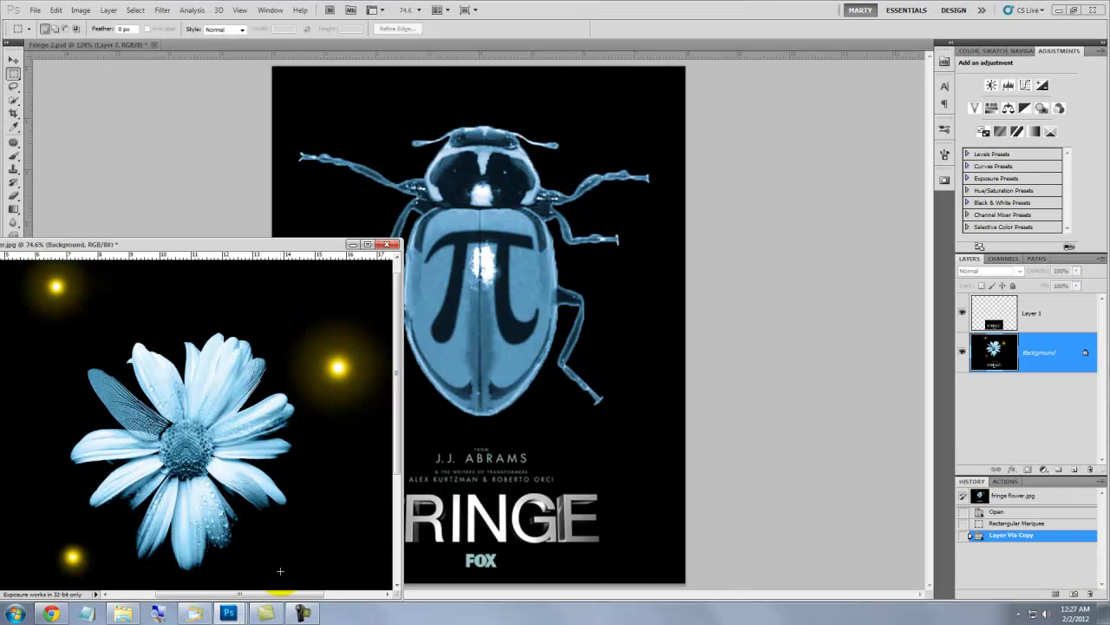
key("i")
left_click(343, 355)
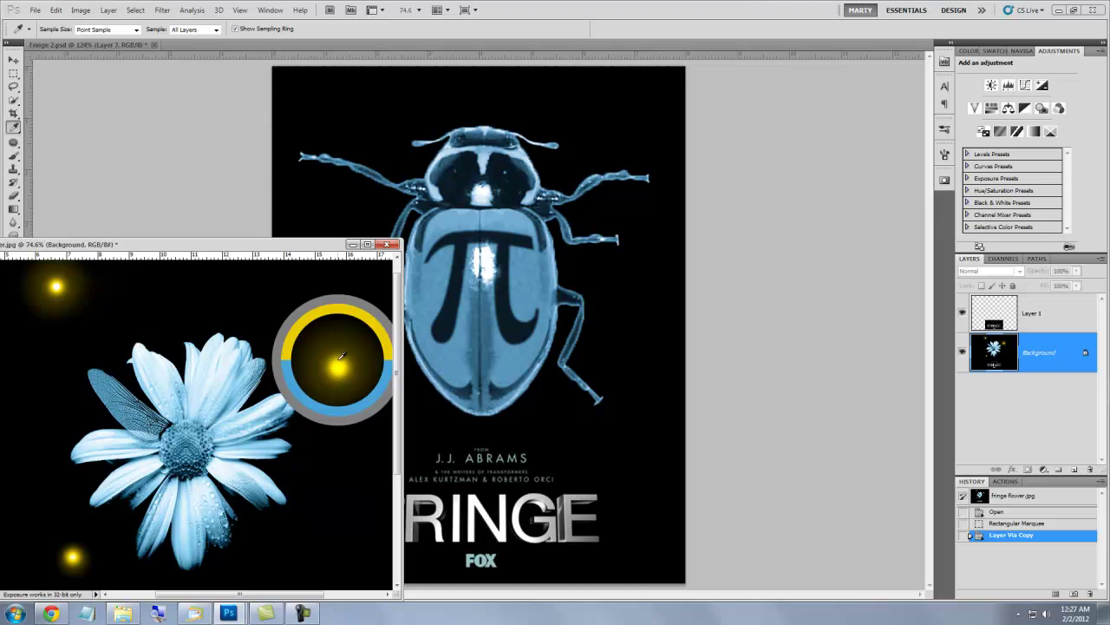
key("b")
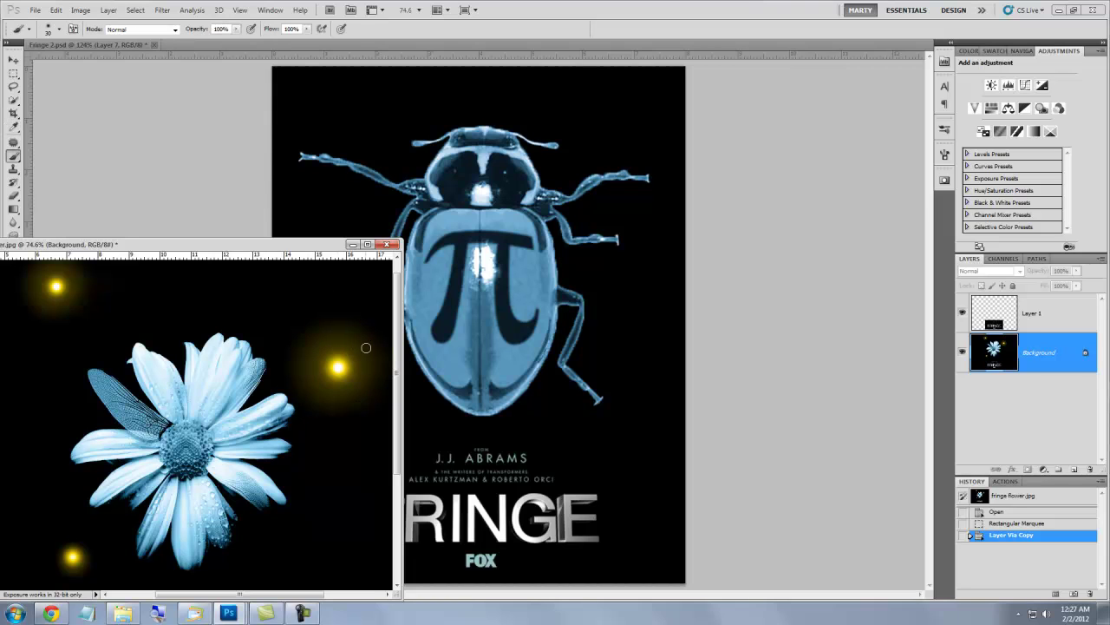
left_click(352, 244)
key("bracketright")
key("bracketright")
key("bracketright")
key("bracketright")
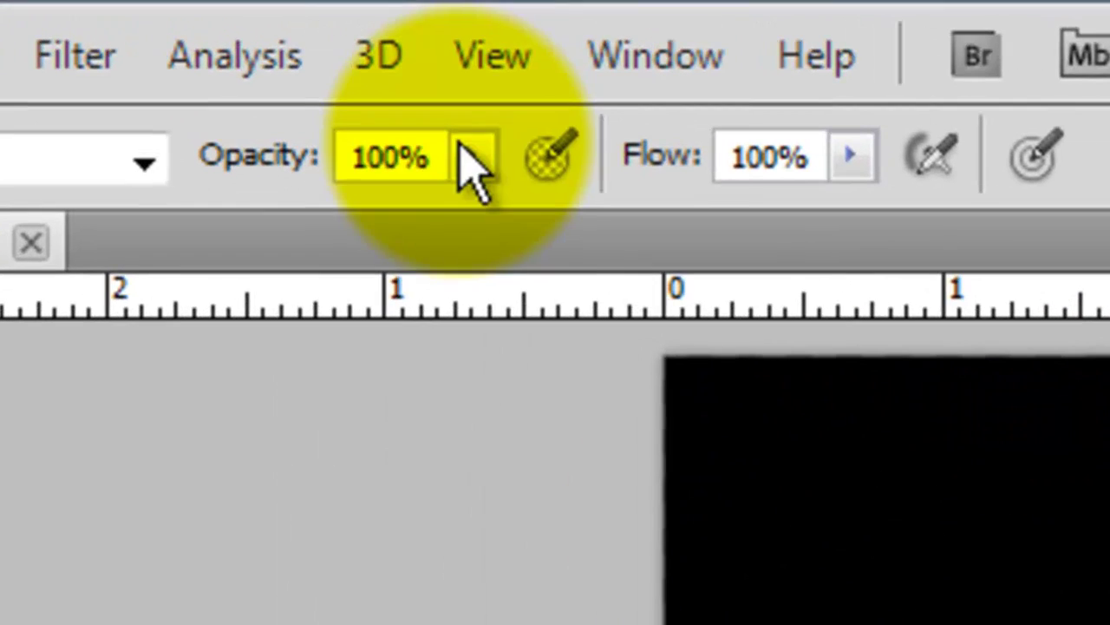
Step: At 24% brush opacity, paint faint yellow glows right of the beetle, top left and lower left
left_click_drag(236, 28, 199, 44)
left_click_drag(269, 232, 230, 238)
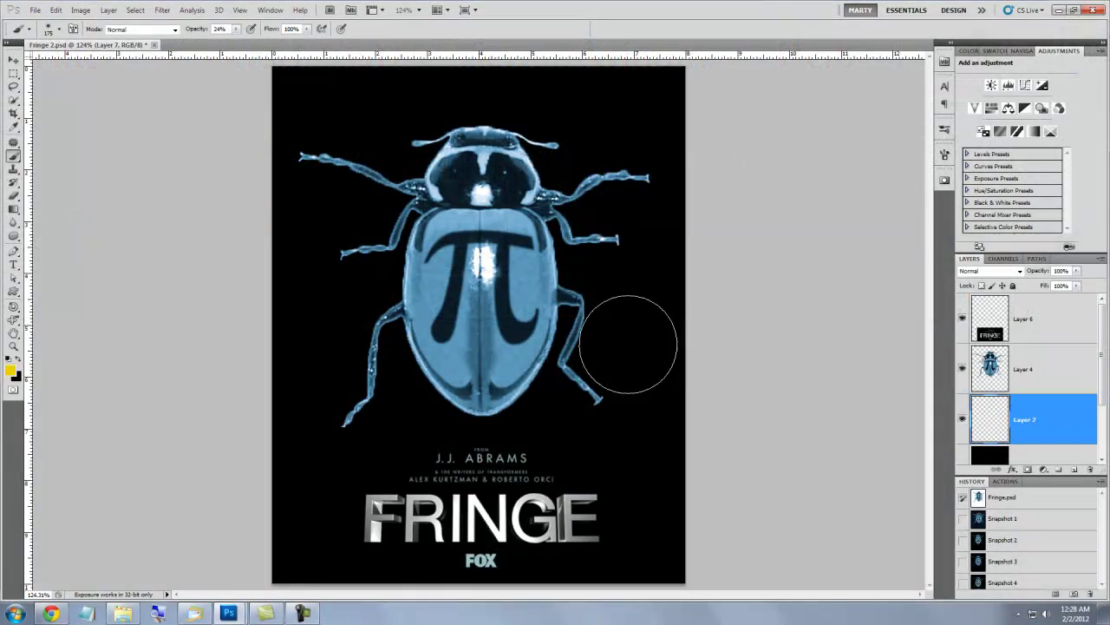
left_click(626, 341)
key("bracketleft")
key("bracketleft")
key("bracketleft")
left_click(334, 112)
left_click(334, 112)
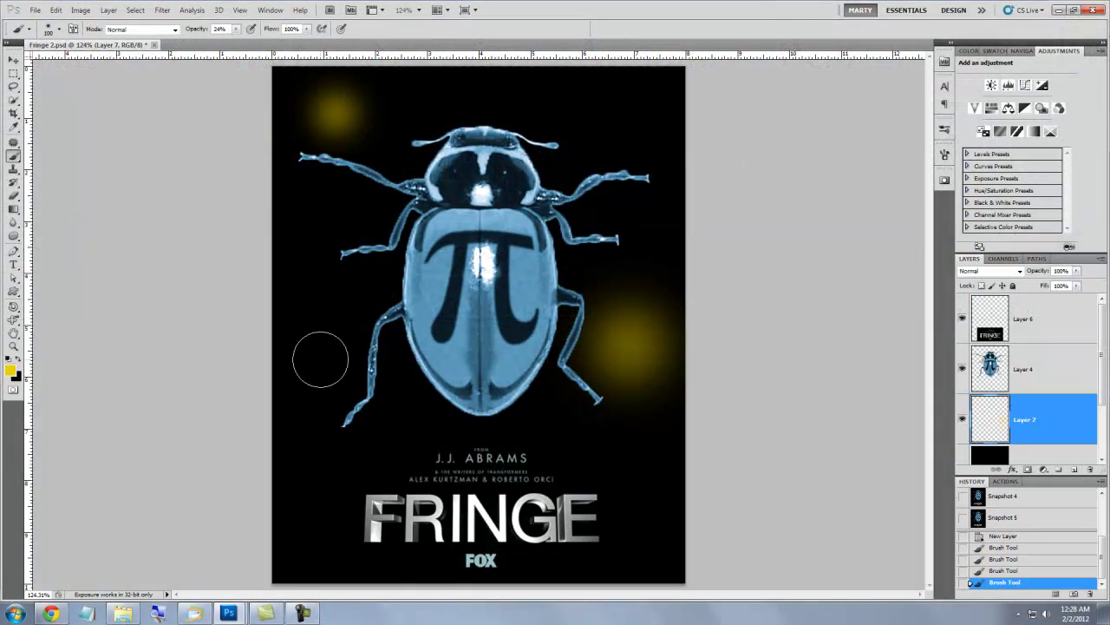
key("bracketleft")
key("bracketleft")
left_click(309, 390)
left_click(301, 397)
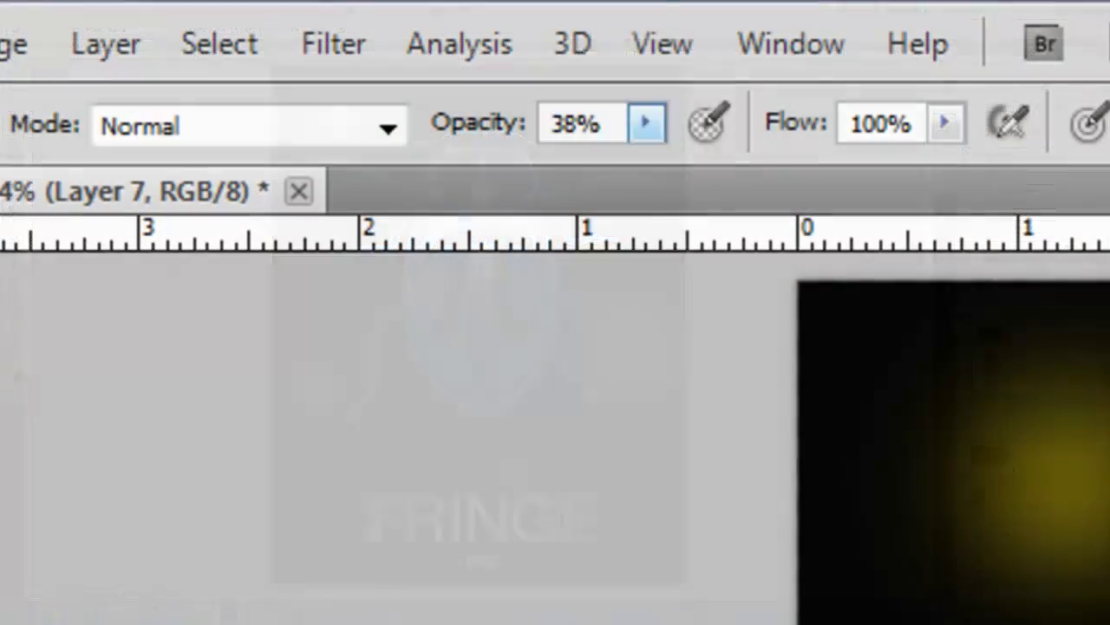
Step: At 100% opacity, add bright centres to the right, lower-left and top glows
left_click_drag(231, 29, 338, 48)
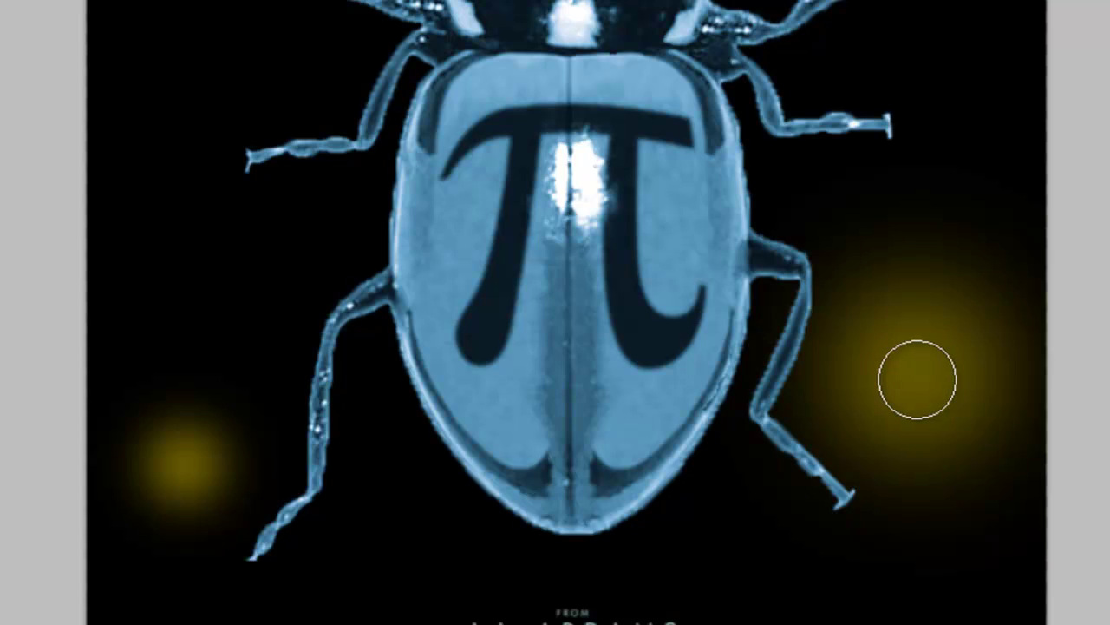
left_click(918, 379)
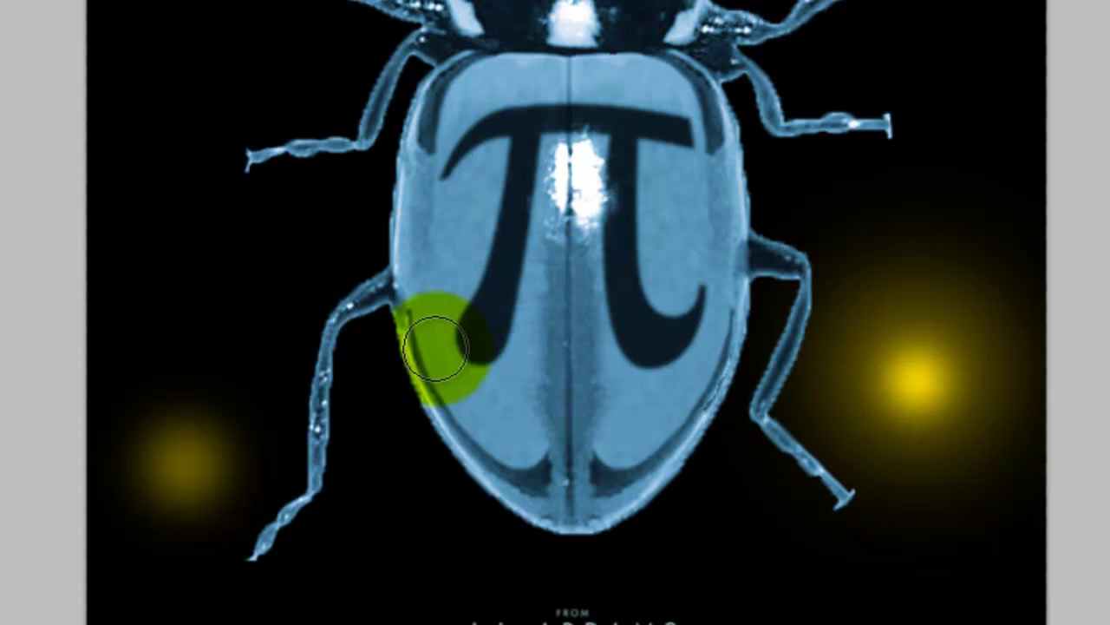
left_click(187, 466)
left_click_drag(328, 340, 304, 391)
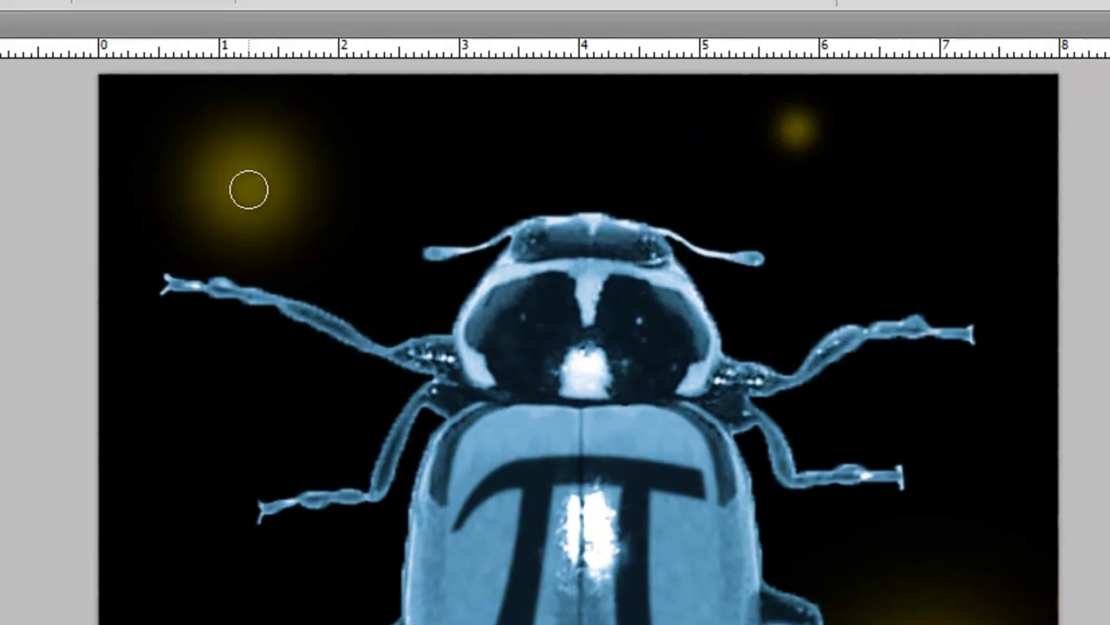
left_click(249, 190)
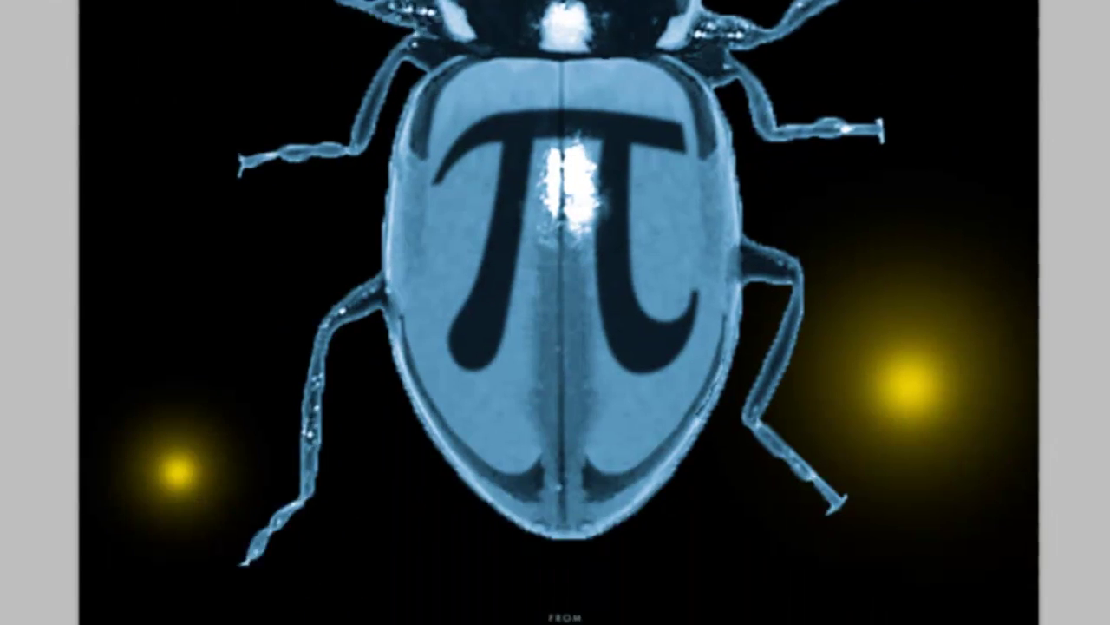